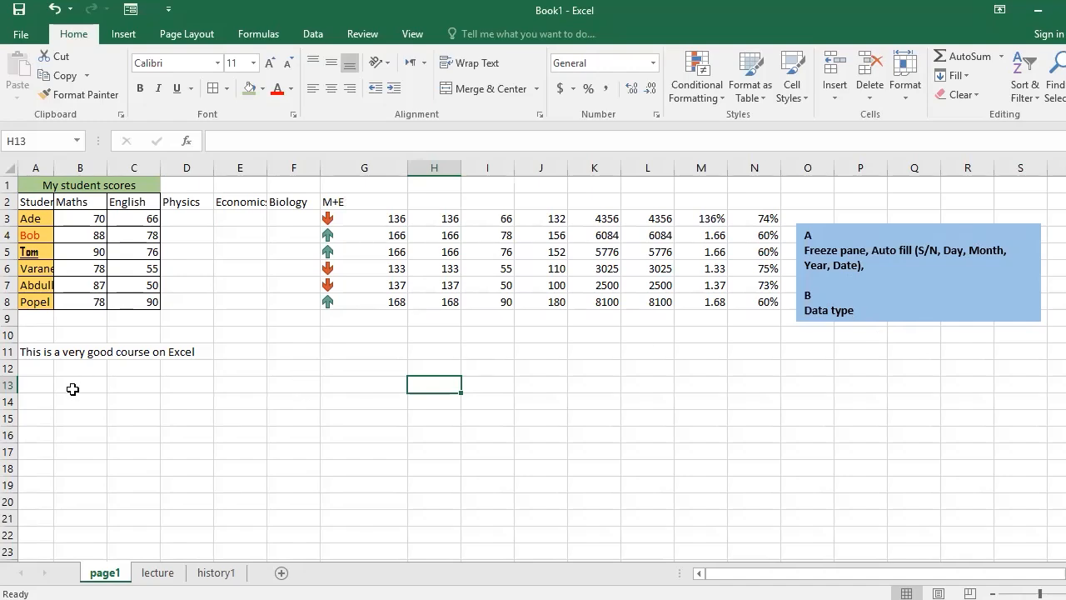
Delete the sentence about the Excel course from cell A11 on the page1 sheet.
click(29, 219)
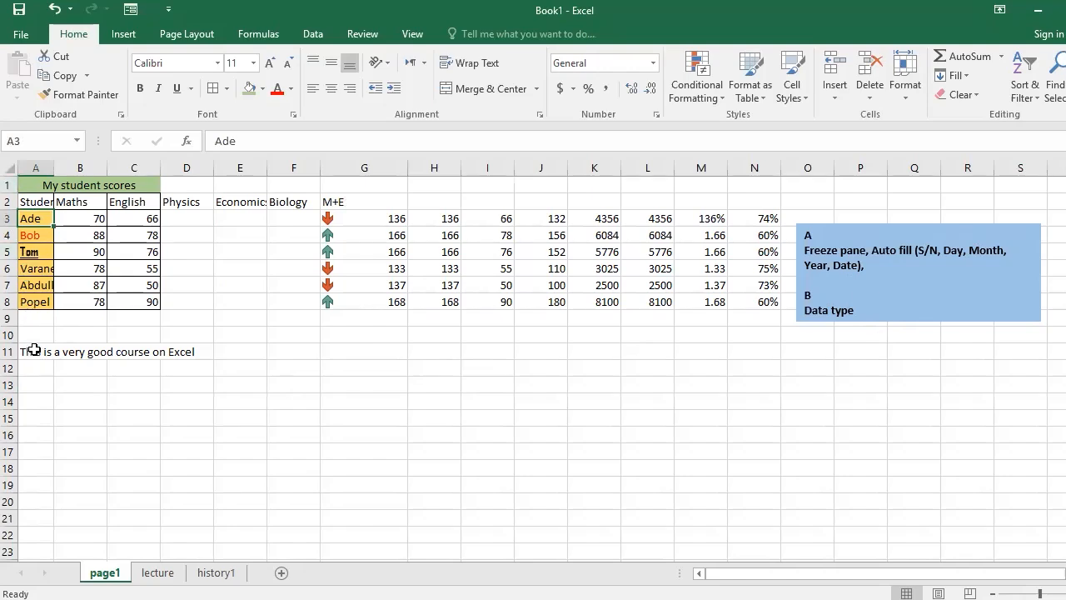
click(34, 350)
key(Delete)
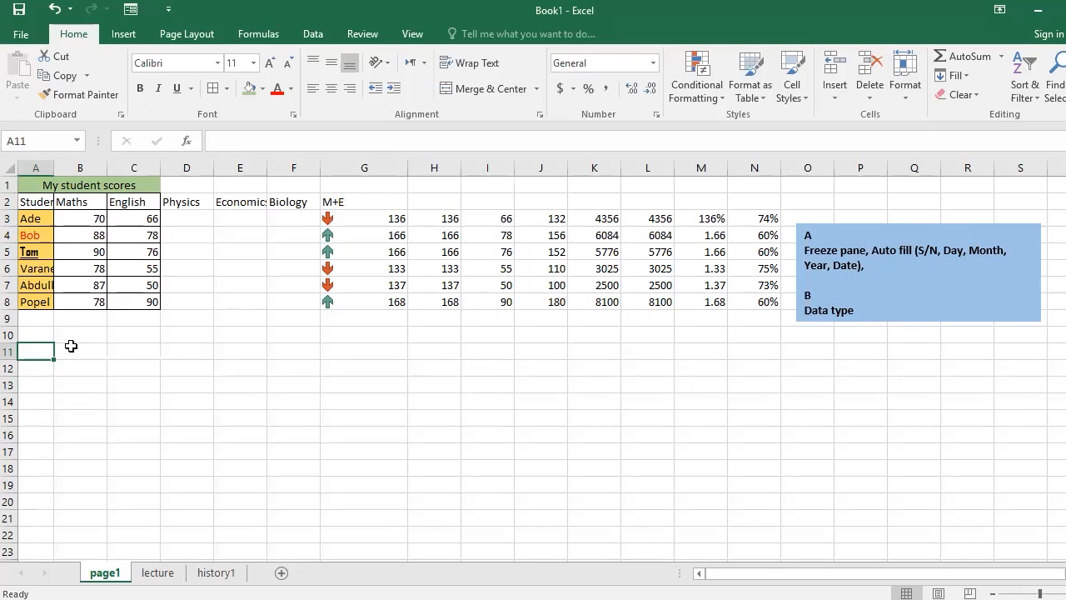
click(41, 323)
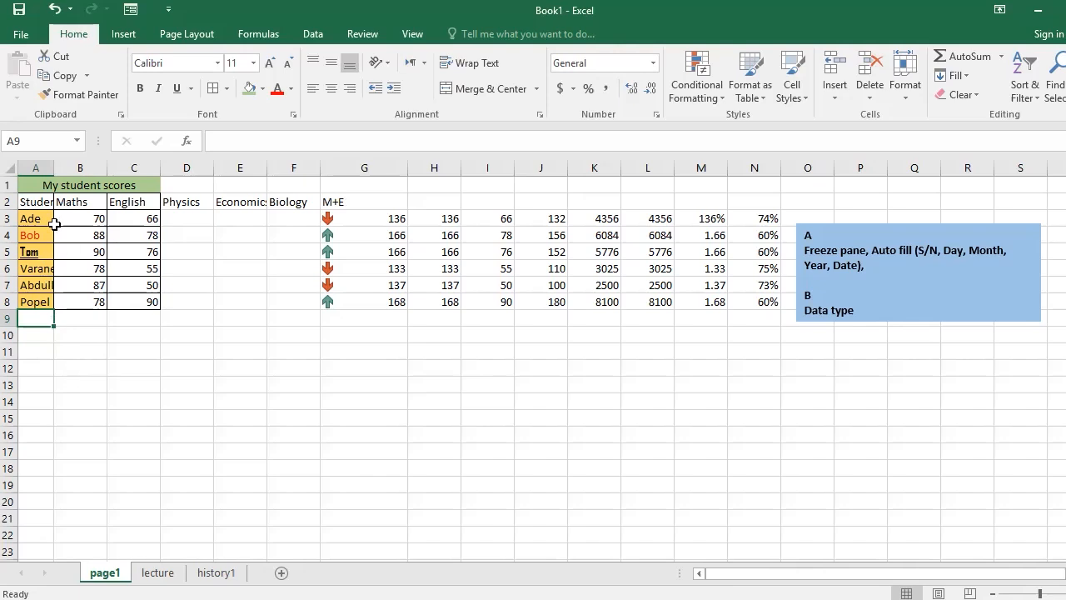
drag(32, 218, 38, 298)
click(81, 383)
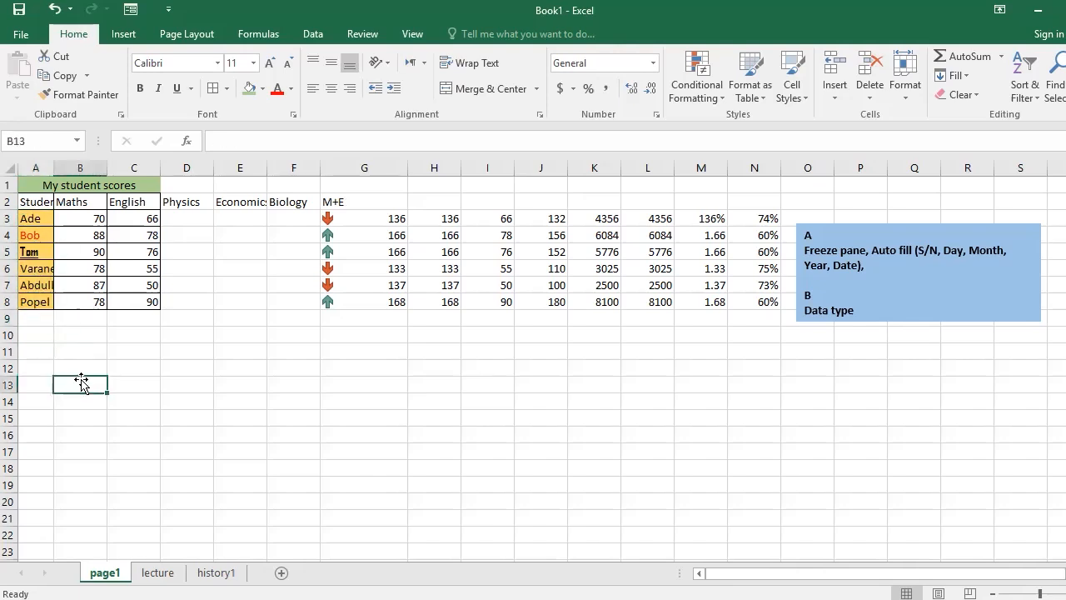
Copy the names in A1:A29 of the lecture sheet and paste them below the student list on page1, starting at A9.
click(158, 572)
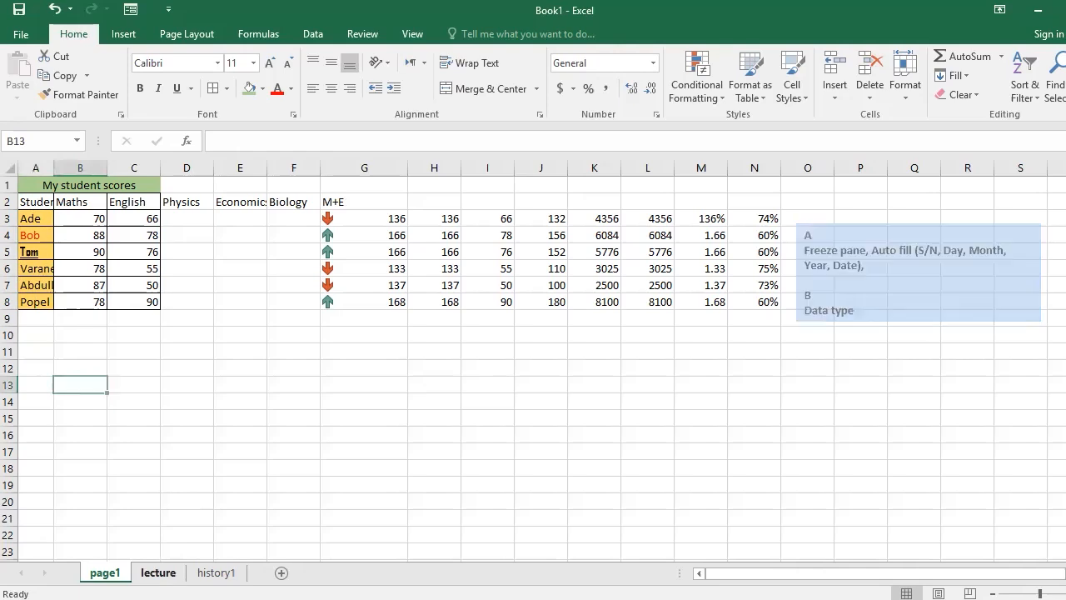
click(41, 186)
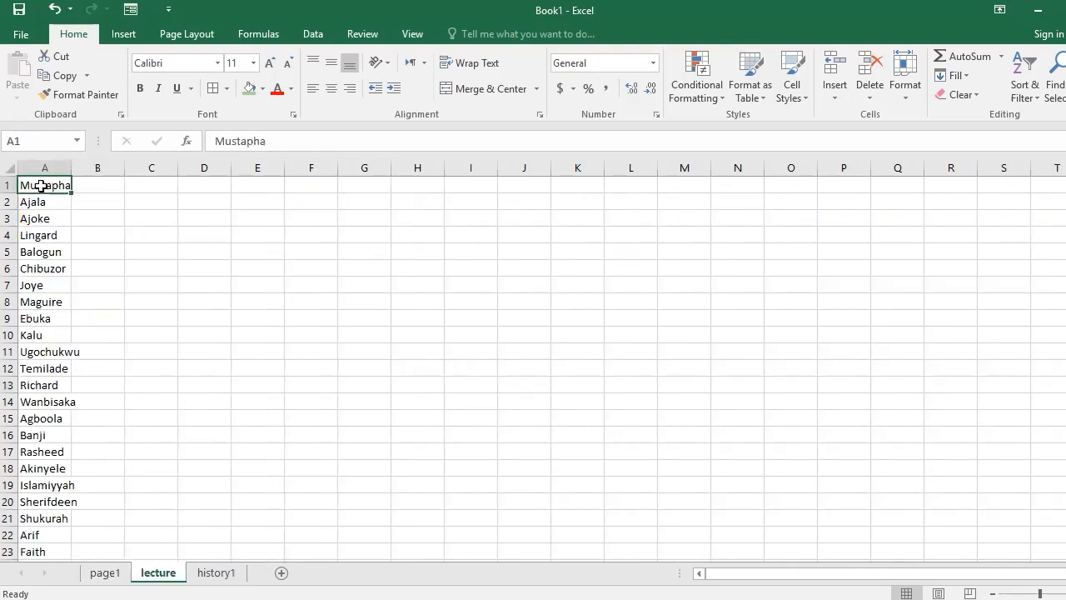
drag(40, 186, 38, 516)
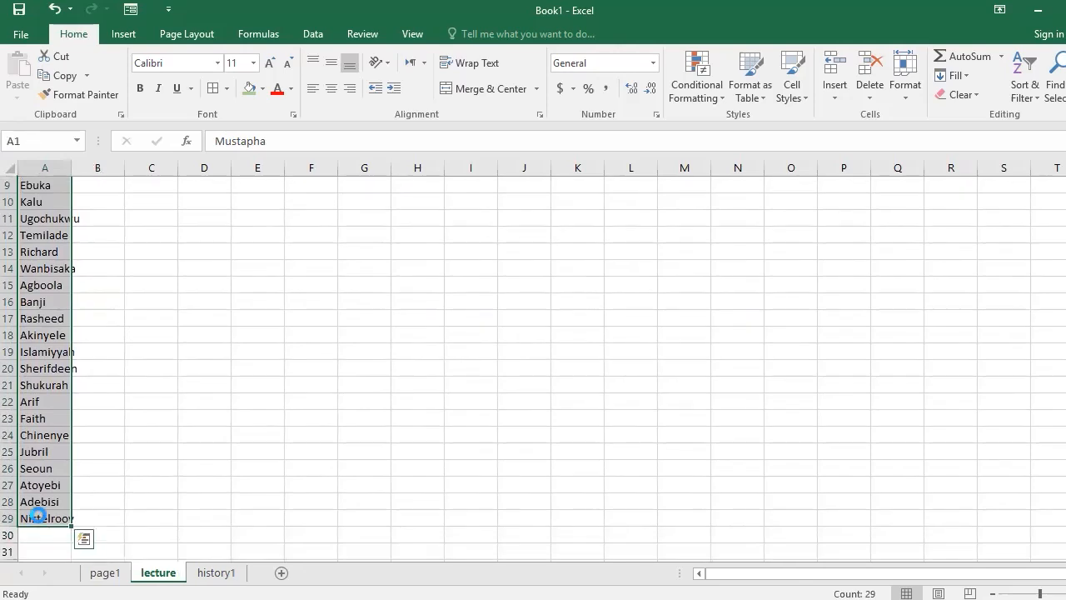
key(ctrl+c)
click(105, 573)
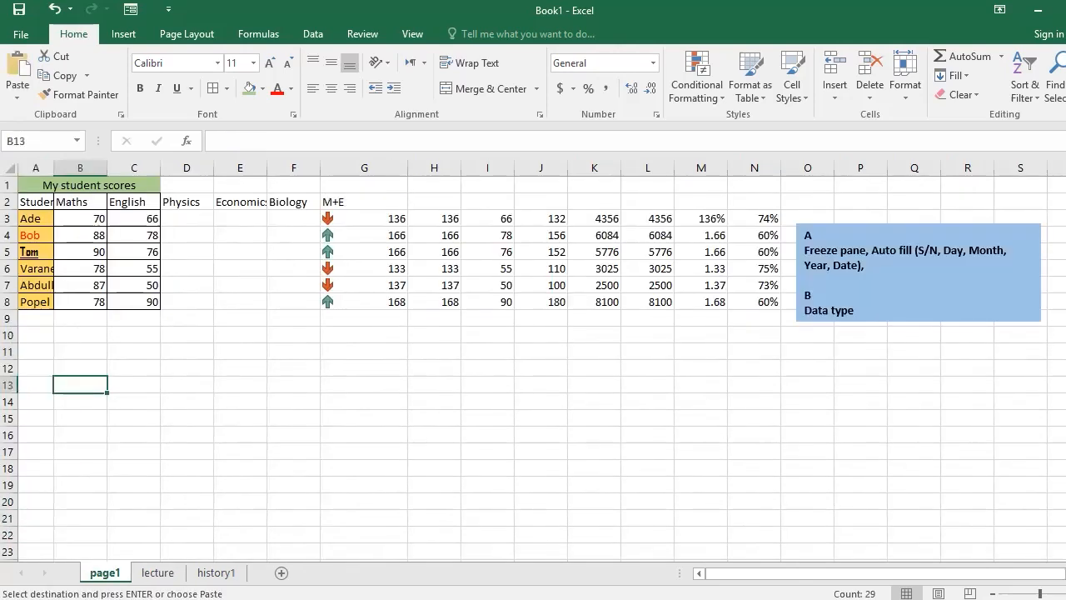
click(44, 323)
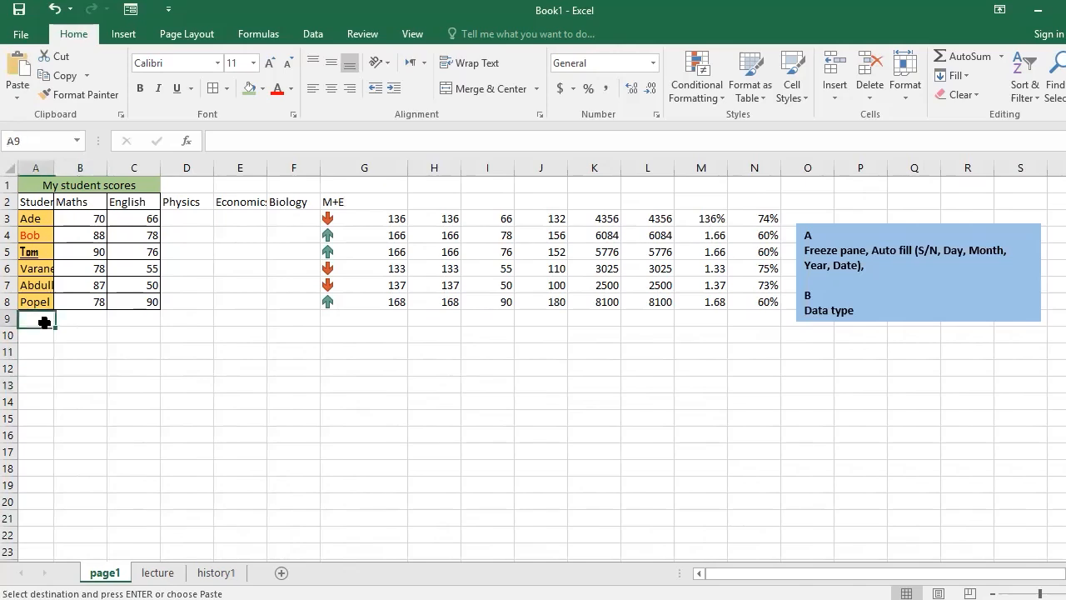
key(ctrl+v)
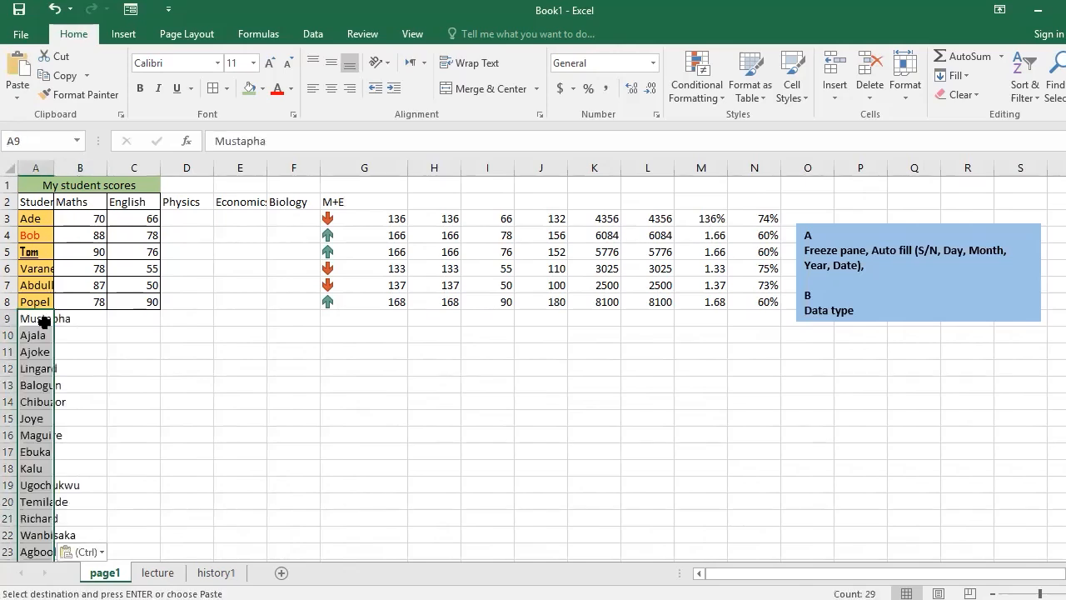
Examine the extended student list on page1, checking whether the header rows stay in view further down.
scroll(133, 339, down, 4)
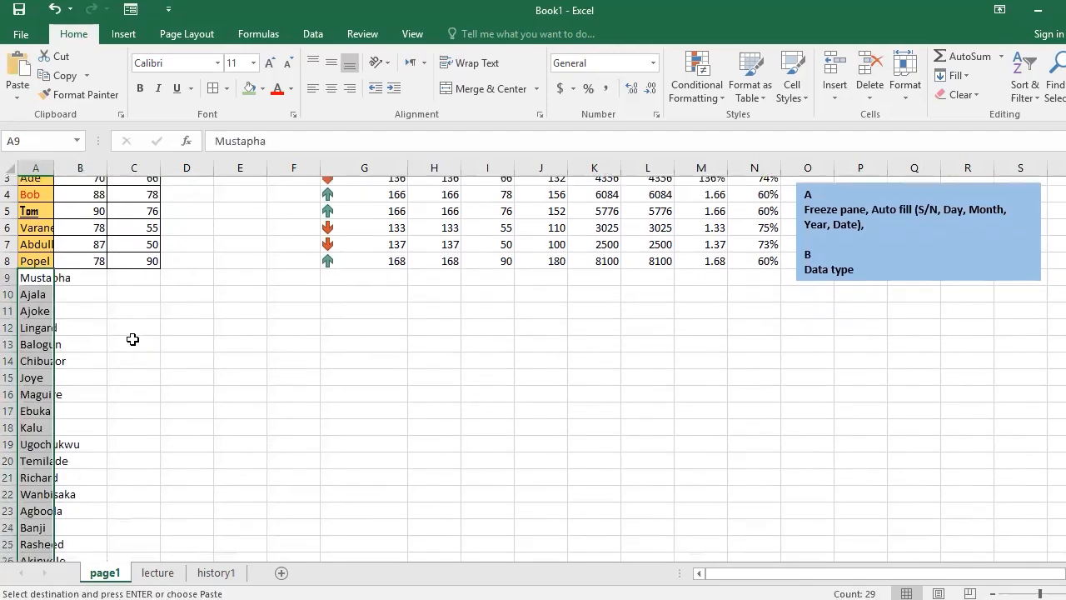
scroll(132, 339, up, 4)
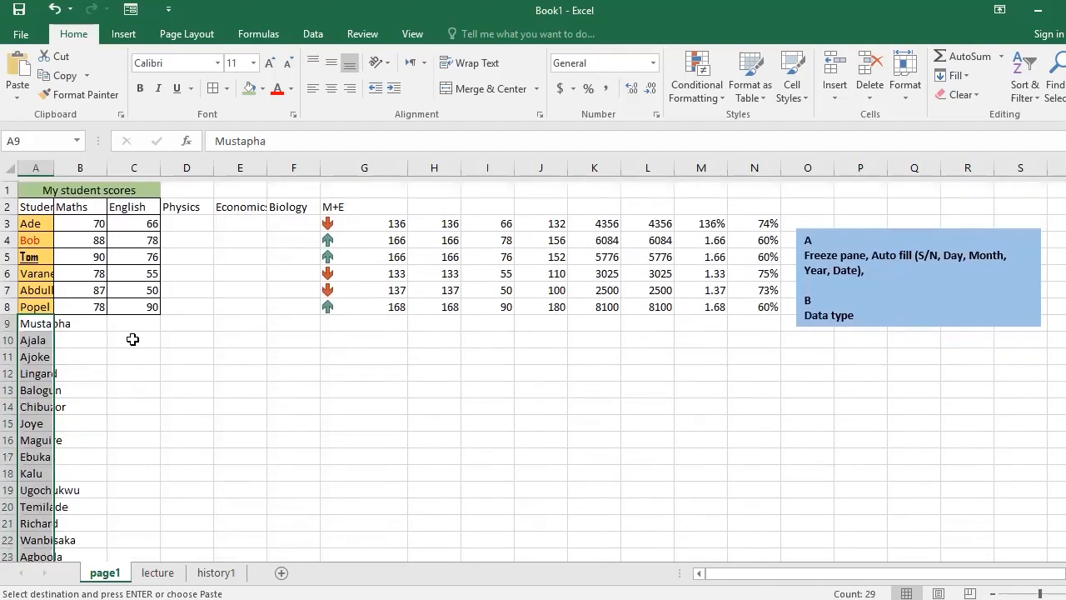
click(38, 303)
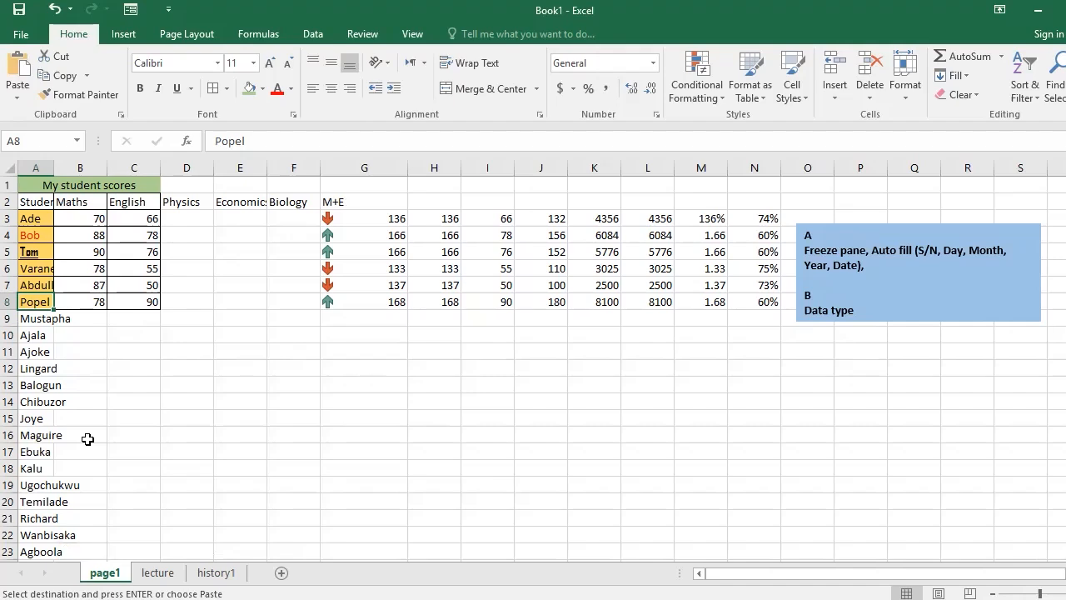
scroll(87, 439, down, 3)
scroll(87, 439, down, 1)
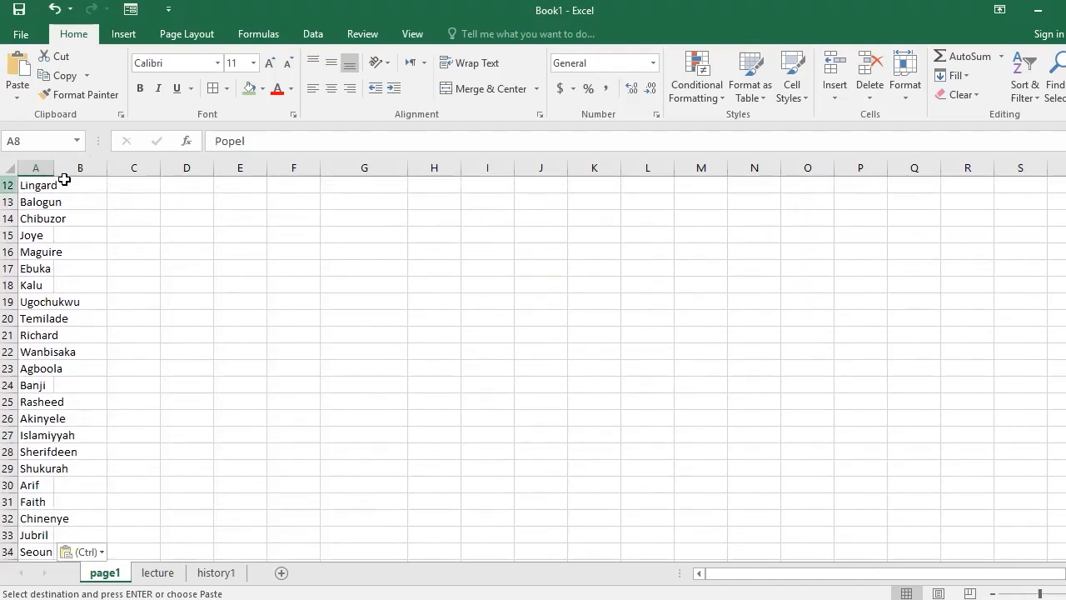
click(110, 341)
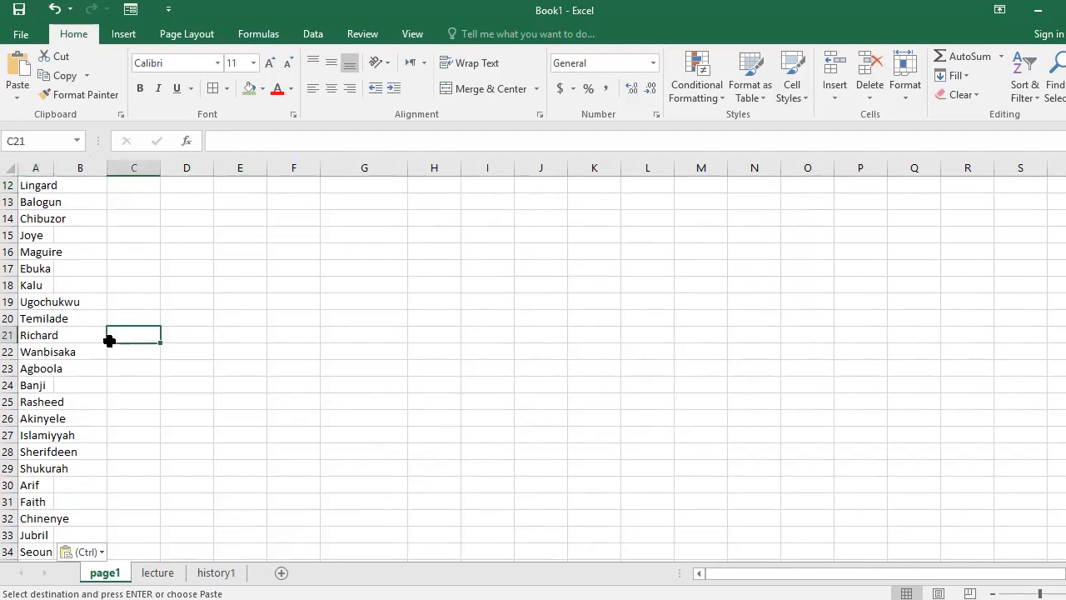
click(84, 371)
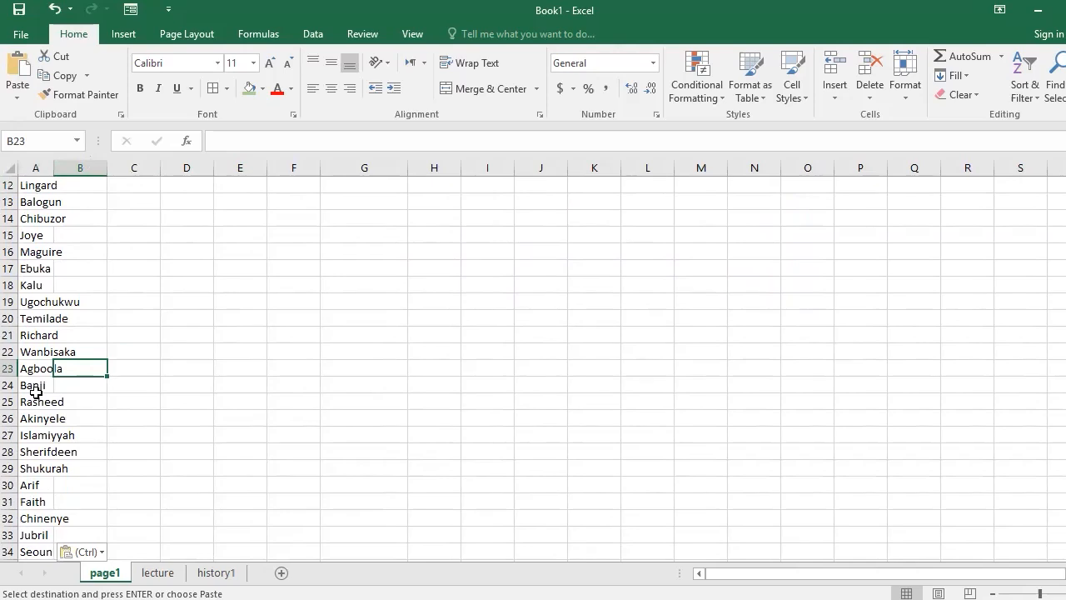
scroll(36, 392, up, 4)
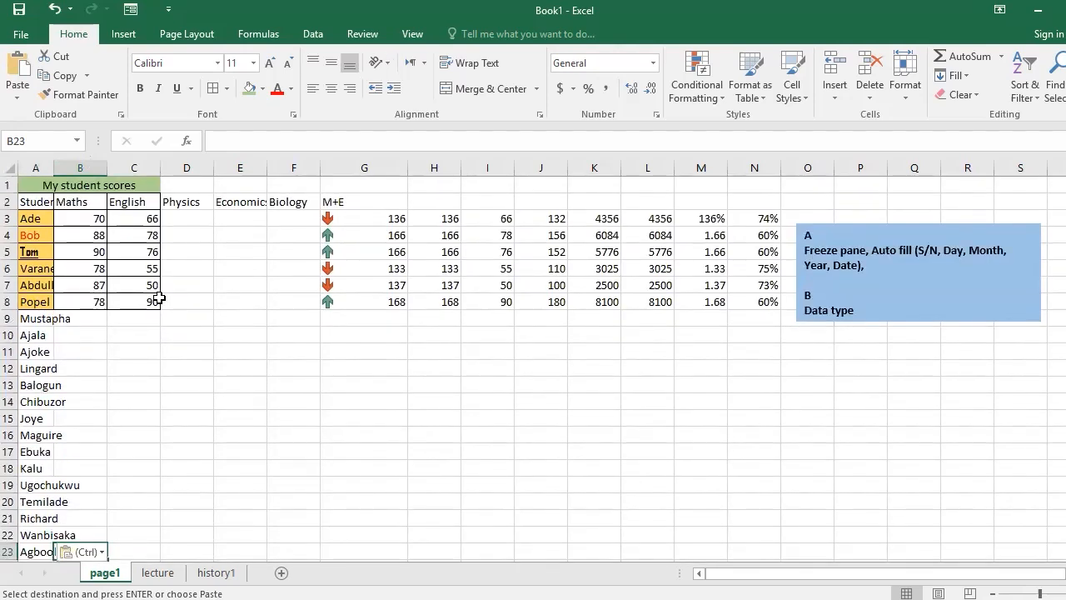
Freeze the top row of page1 and check how the header behaves while moving through the list.
click(409, 35)
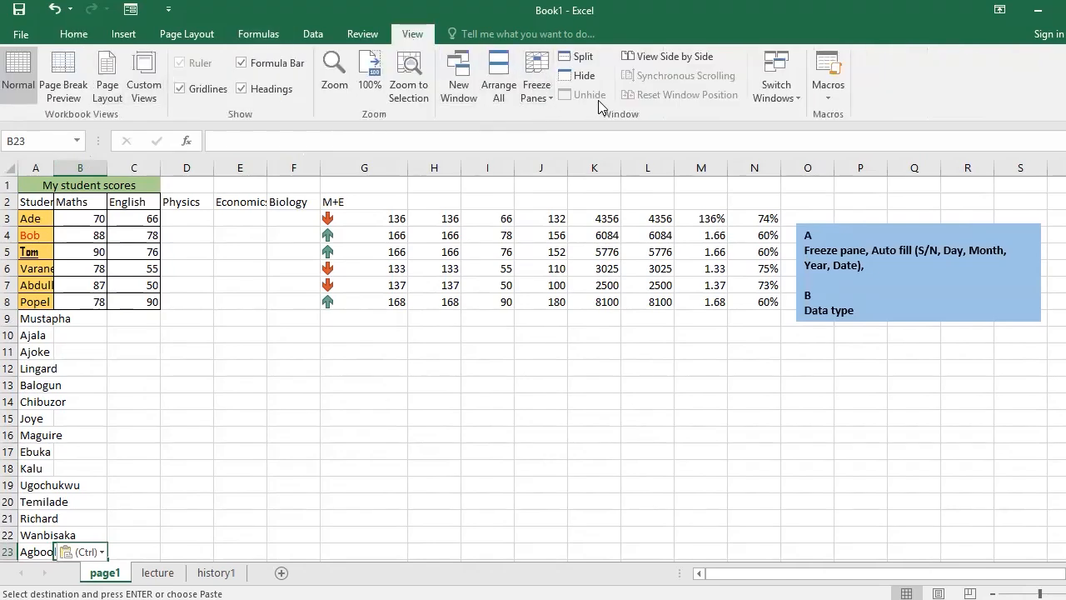
click(531, 99)
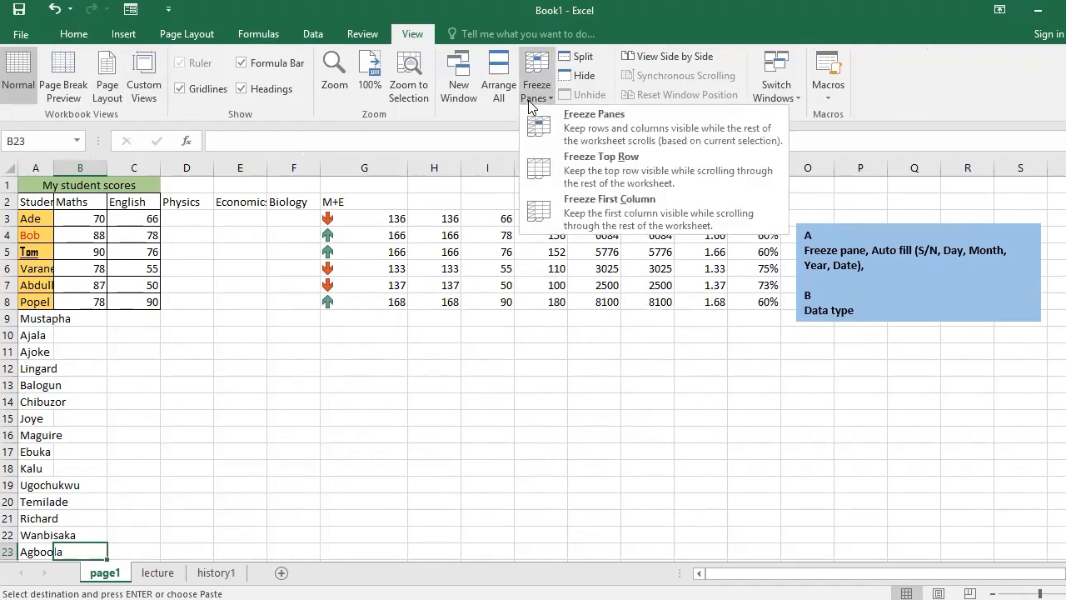
click(634, 168)
scroll(235, 434, down, 3)
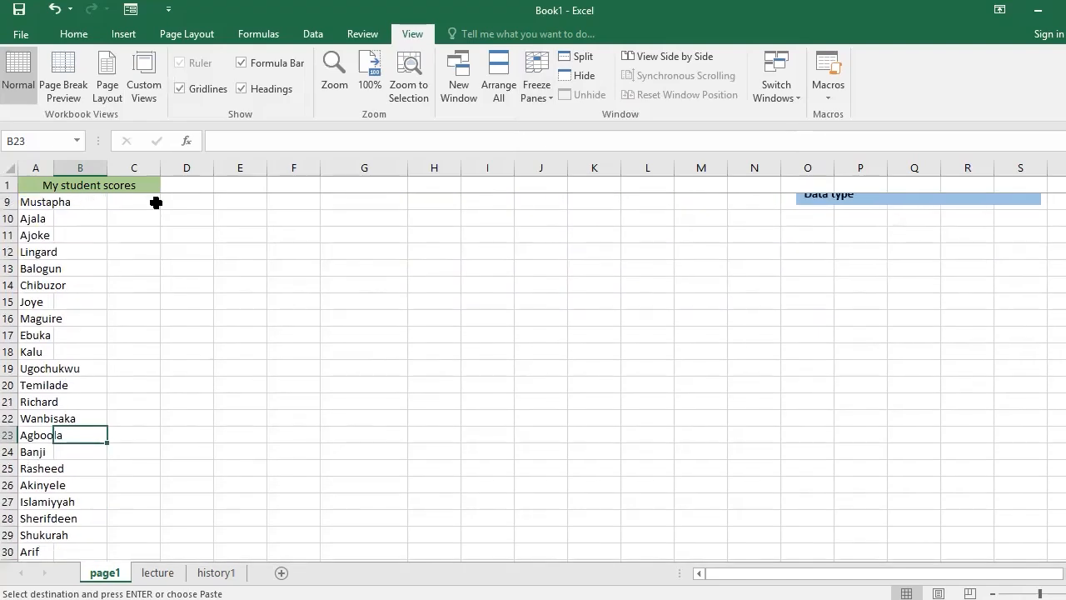
scroll(154, 234, up, 3)
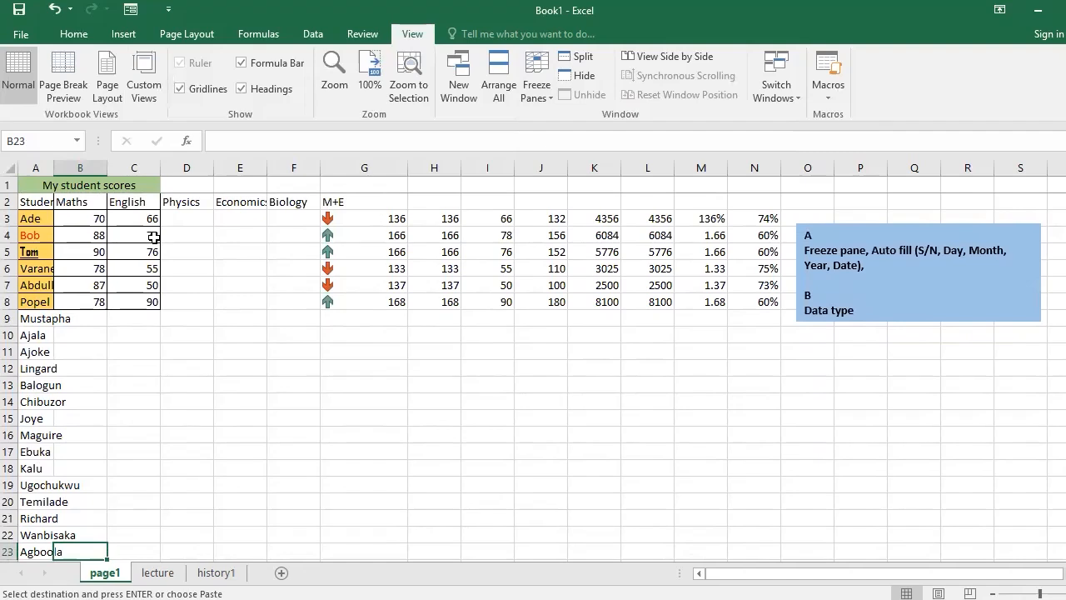
Unfreeze the top row of the page1 sheet.
click(542, 93)
click(588, 133)
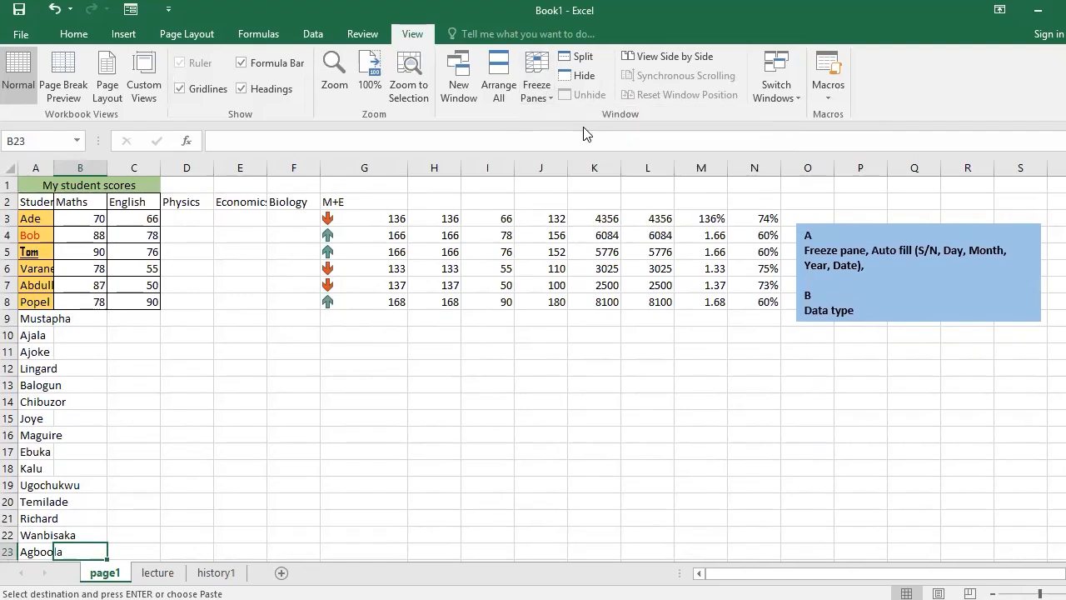
click(537, 93)
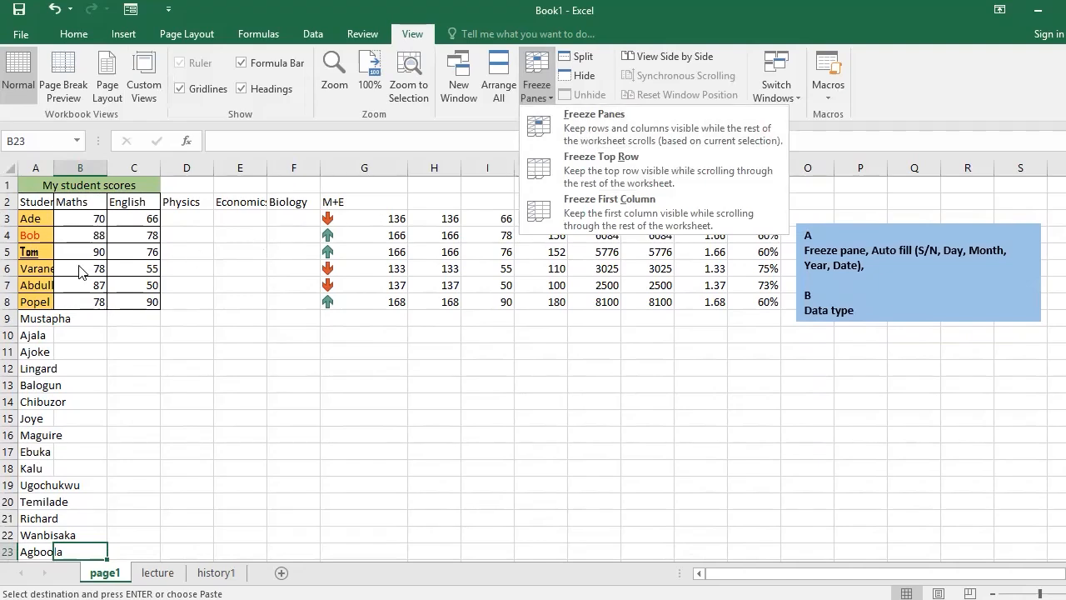
click(67, 234)
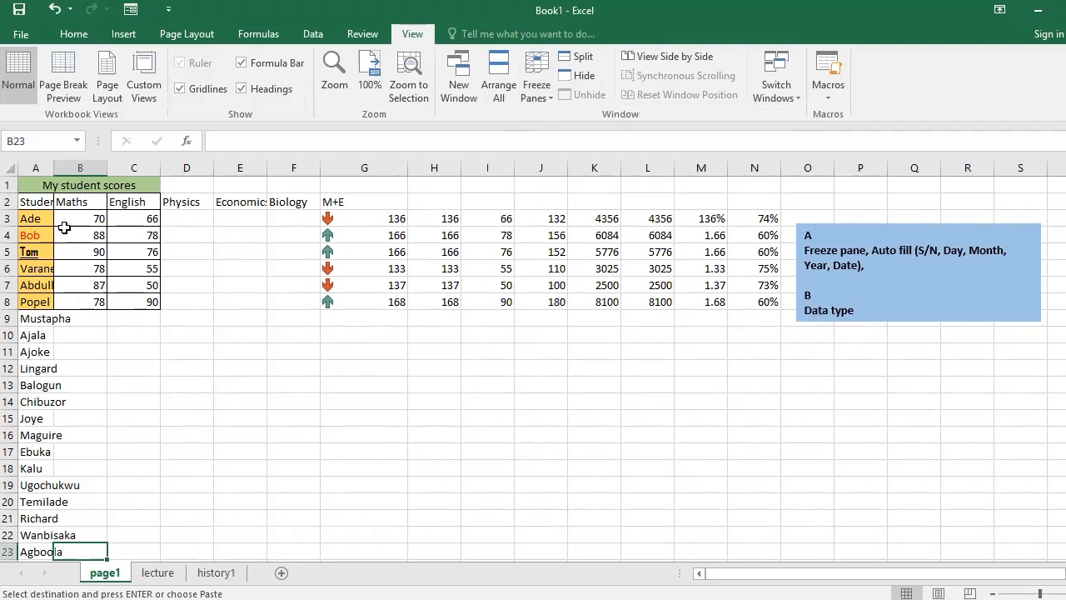
Freeze panes at cell B3 so that rows 1 and 2 and the student name column stay visible.
click(65, 230)
click(76, 220)
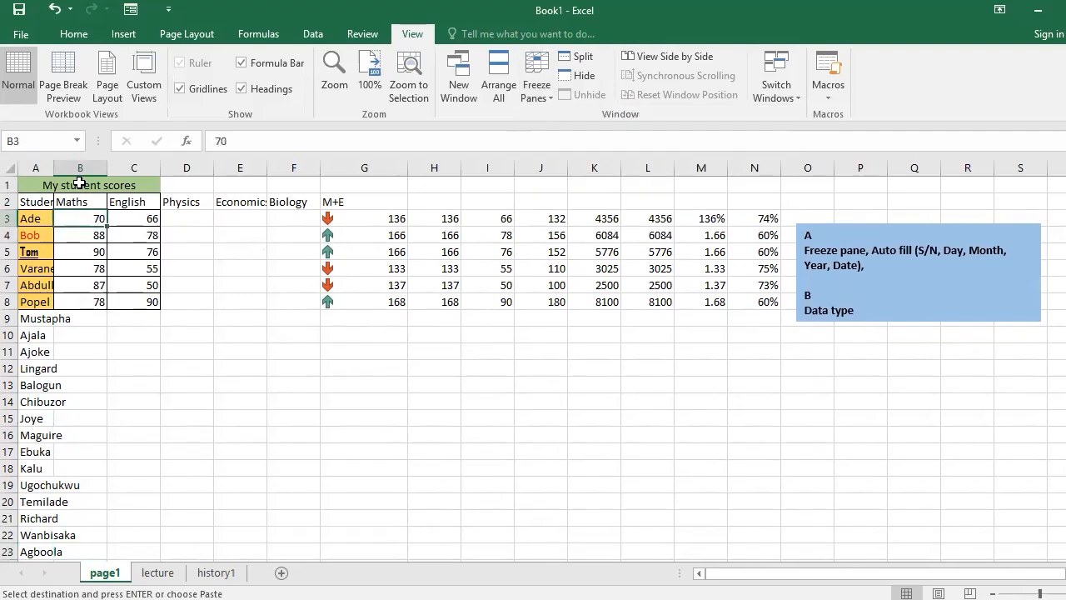
click(542, 102)
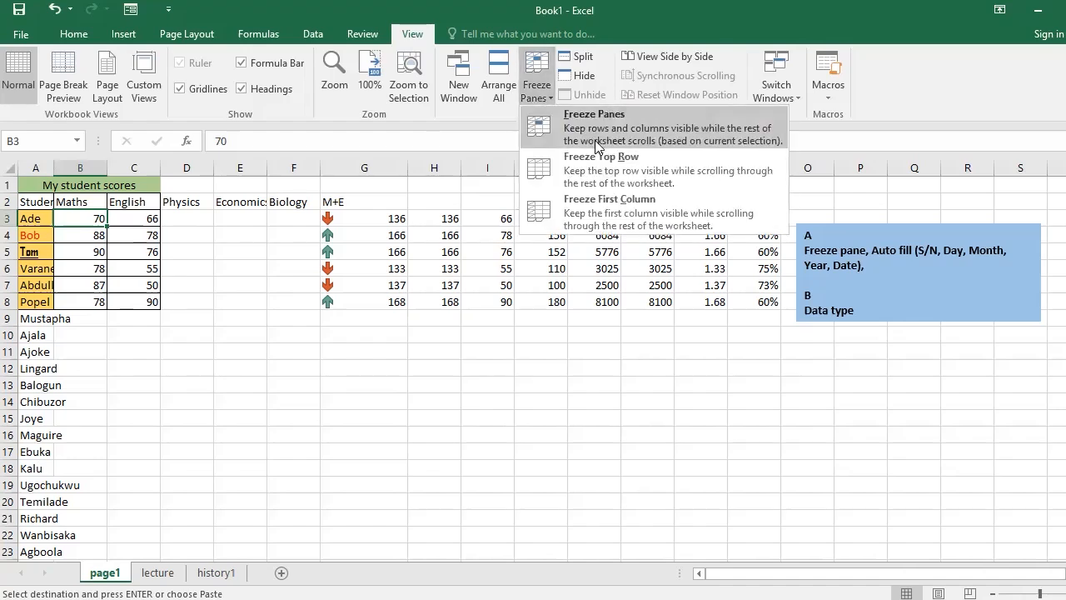
click(597, 144)
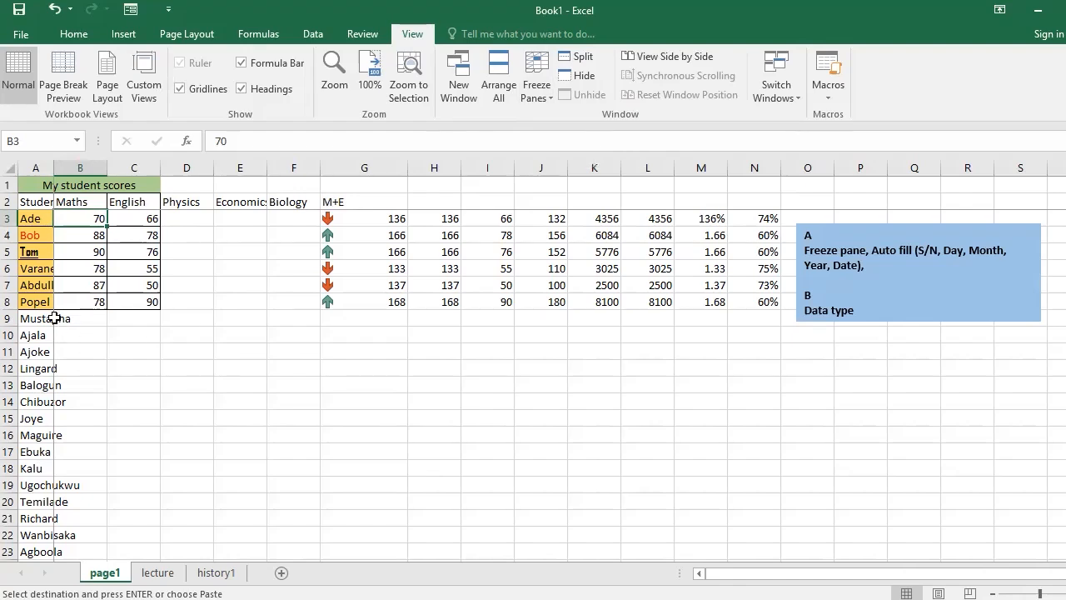
scroll(84, 313, down, 3)
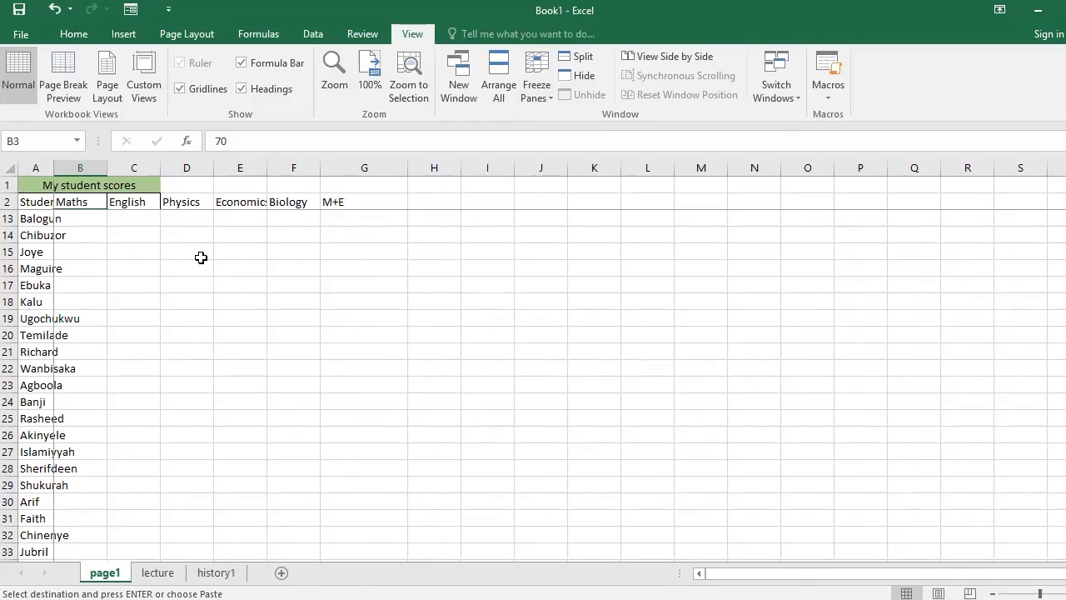
scroll(201, 258, up, 1)
AutoFit column A so that the full student names fit within it.
click(82, 240)
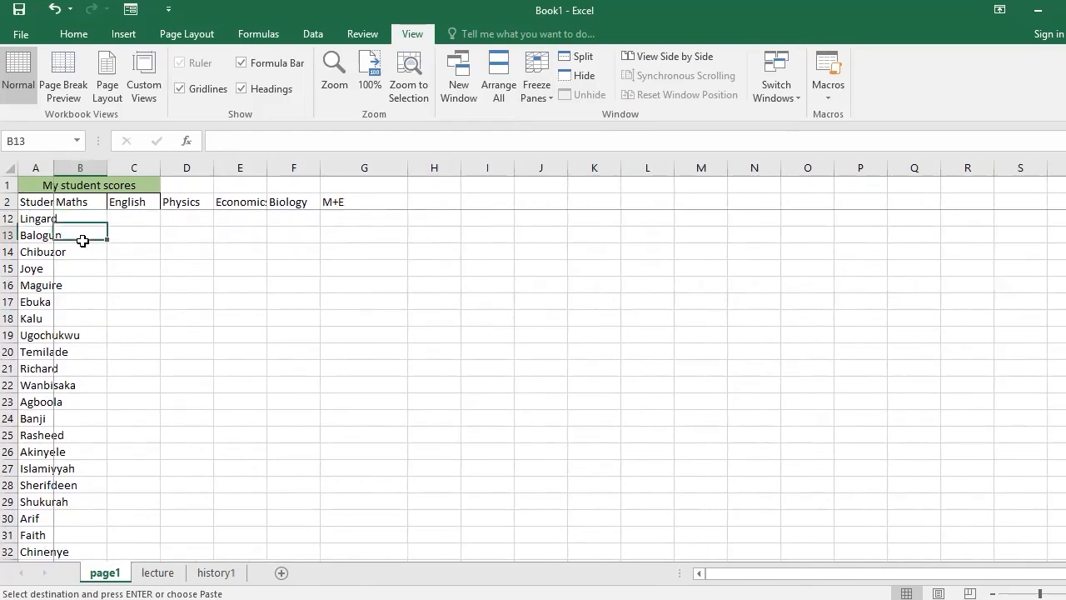
double_click(51, 167)
click(116, 218)
scroll(116, 217, up, 3)
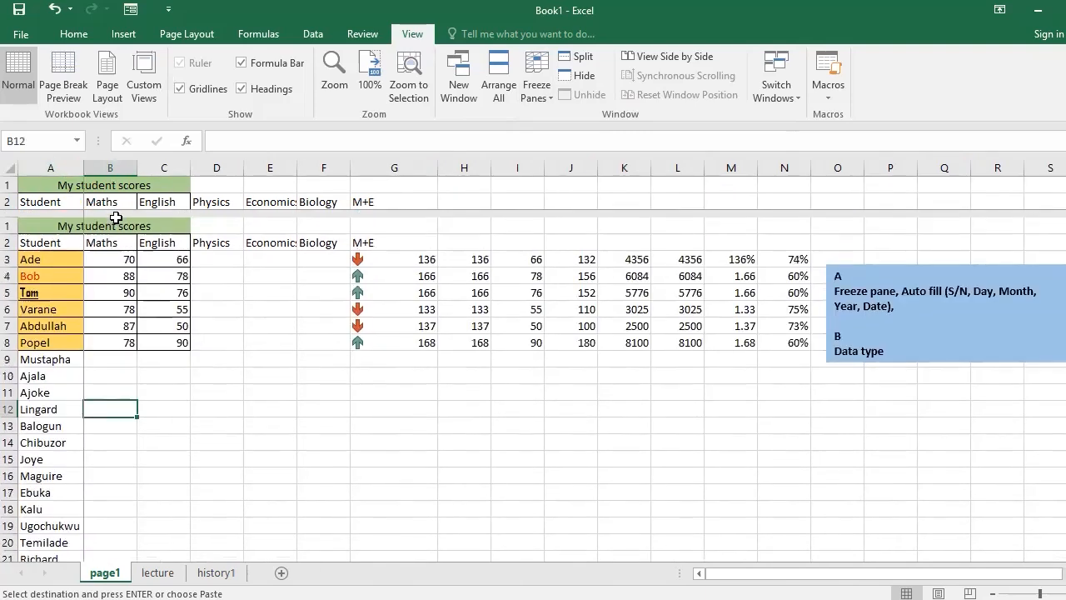
Check the frozen heading rows and student column by moving down through the list and across to the far columns.
click(110, 331)
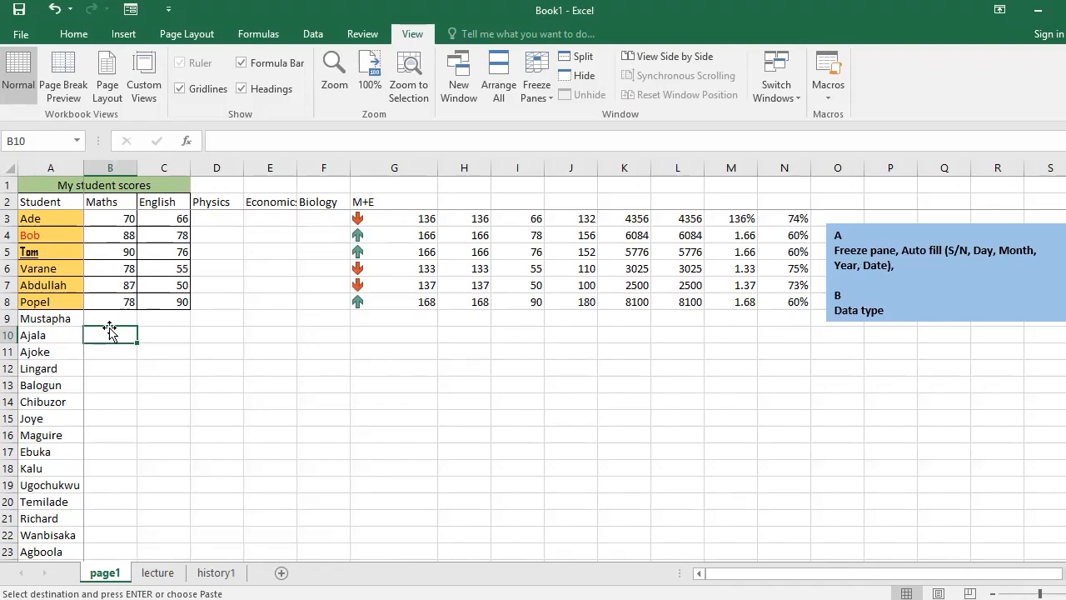
scroll(109, 329, down, 2)
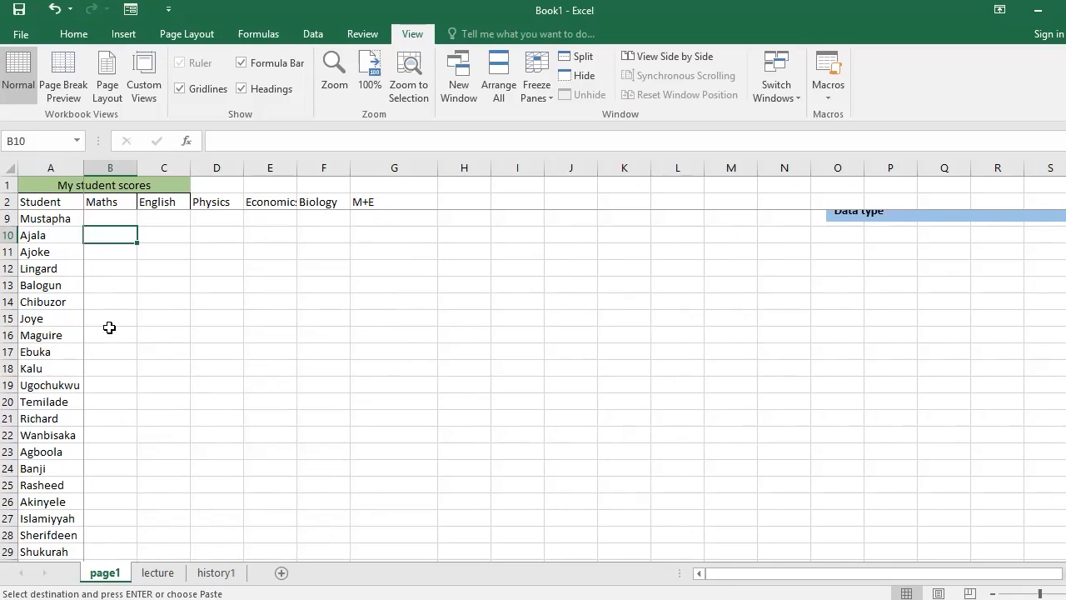
scroll(110, 327, down, 4)
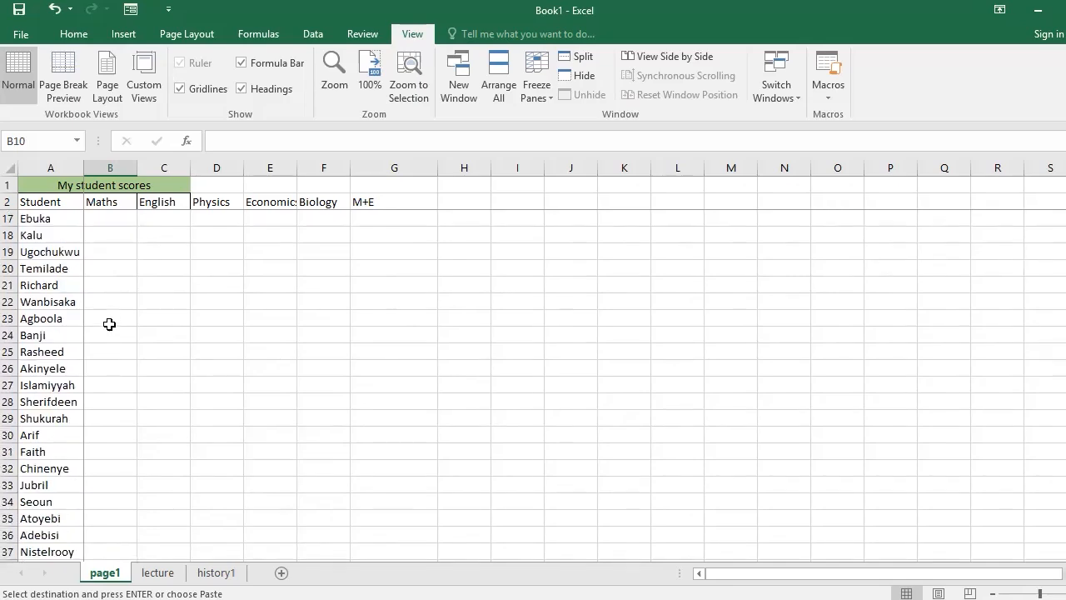
click(109, 324)
scroll(109, 324, up, 6)
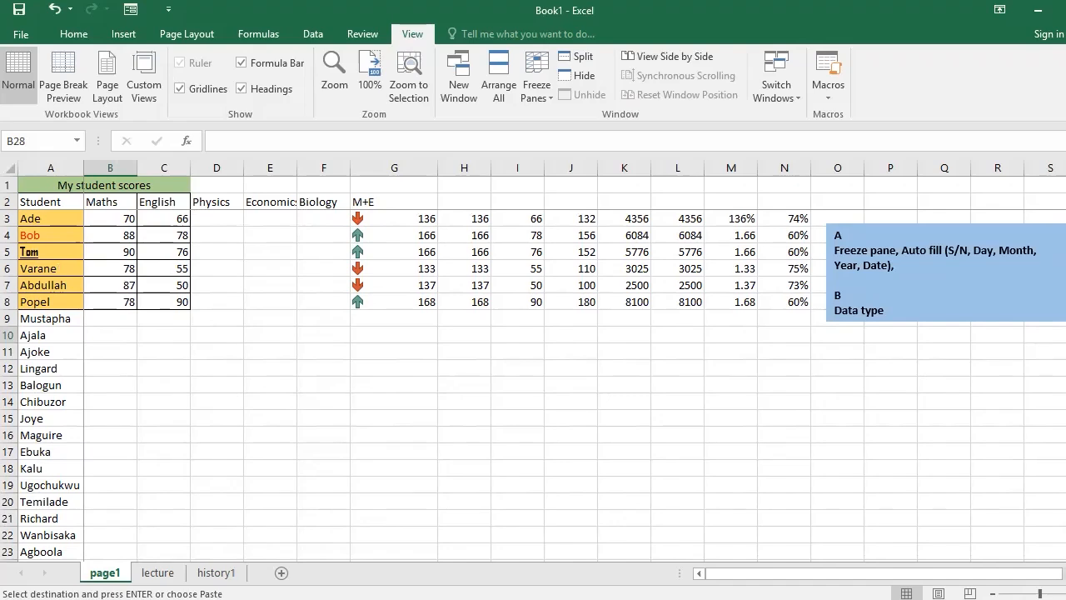
scroll(574, 366, right, 8)
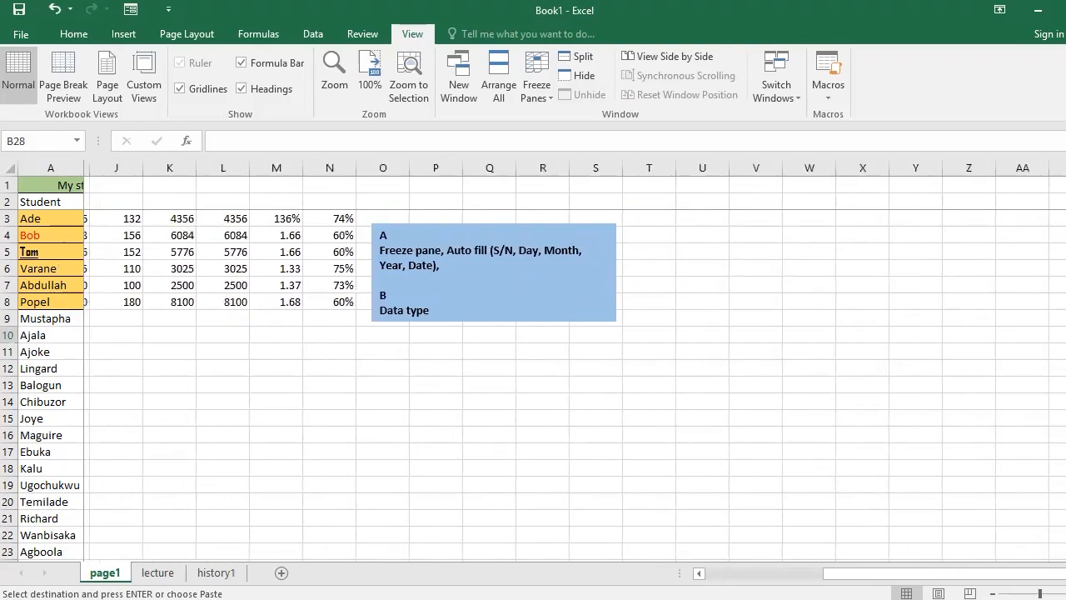
Return to the first columns of the page1 sheet and unfreeze its panes.
scroll(575, 367, right, 3)
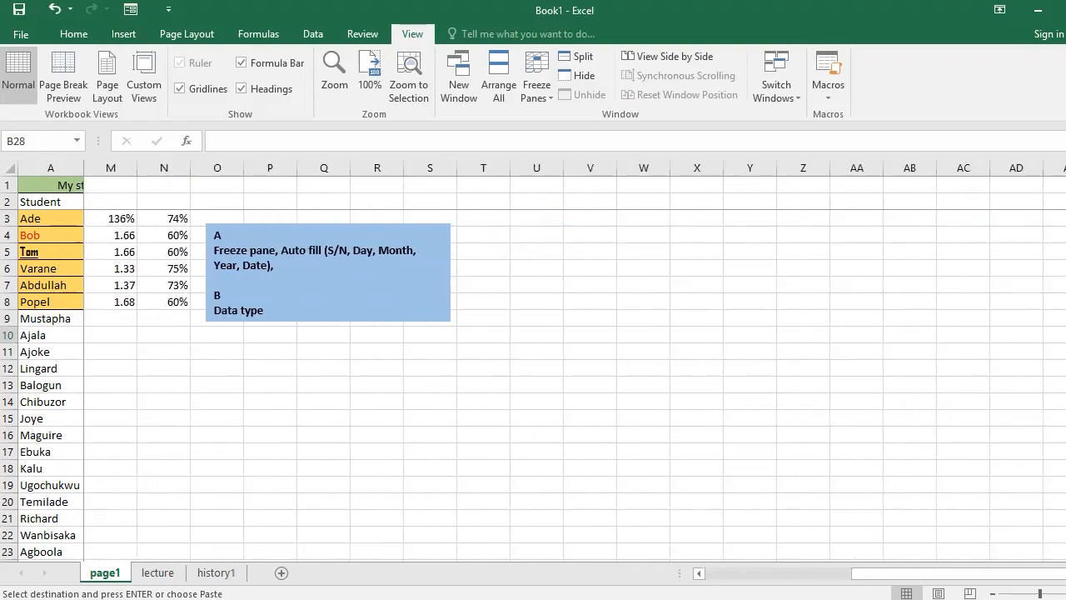
drag(964, 574, 819, 574)
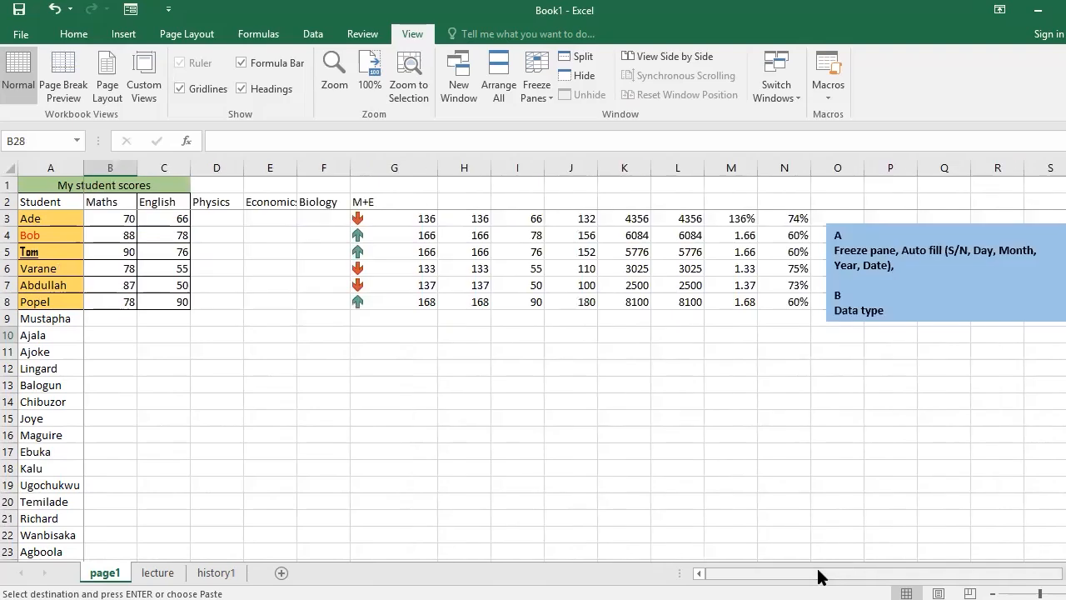
click(533, 92)
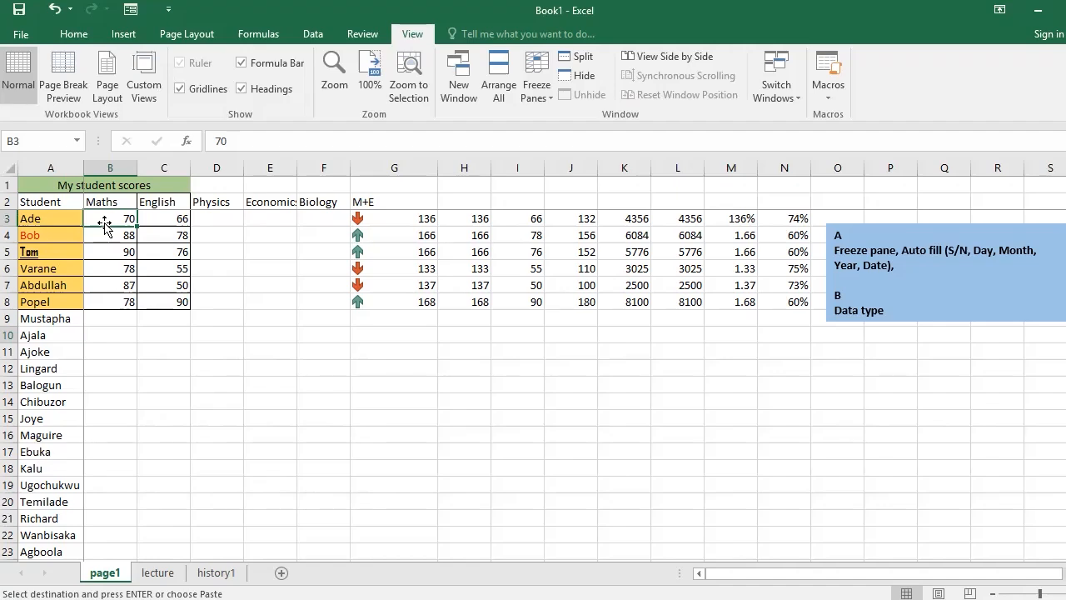
click(551, 97)
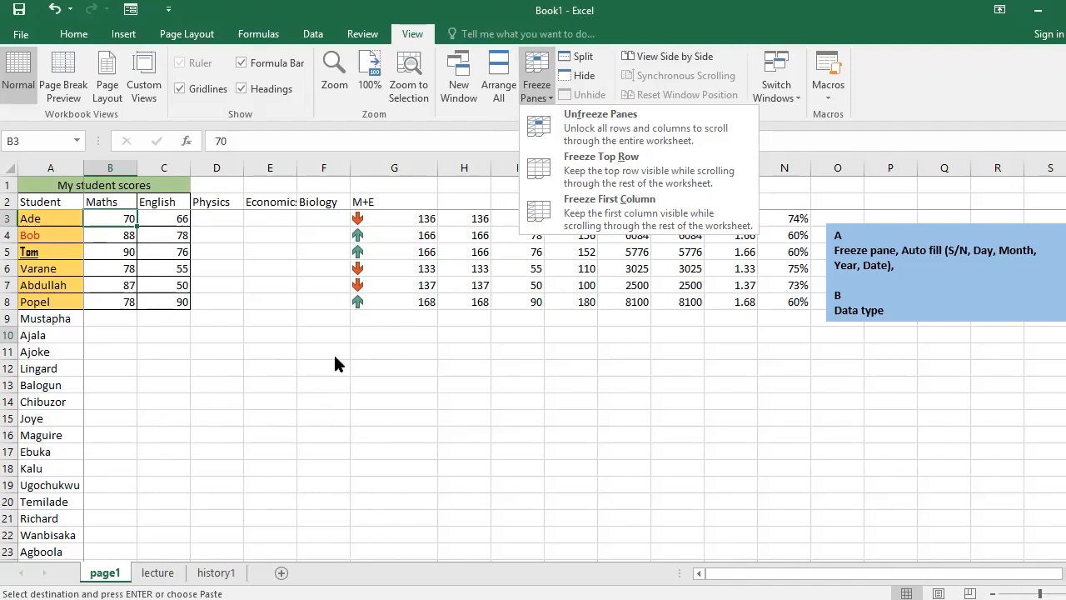
click(576, 119)
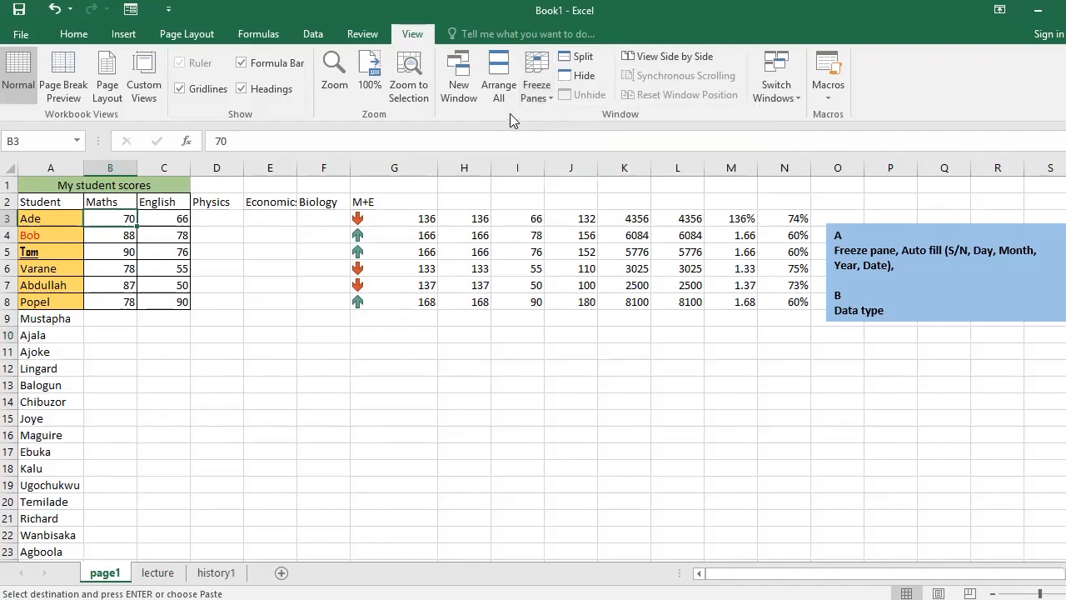
click(64, 40)
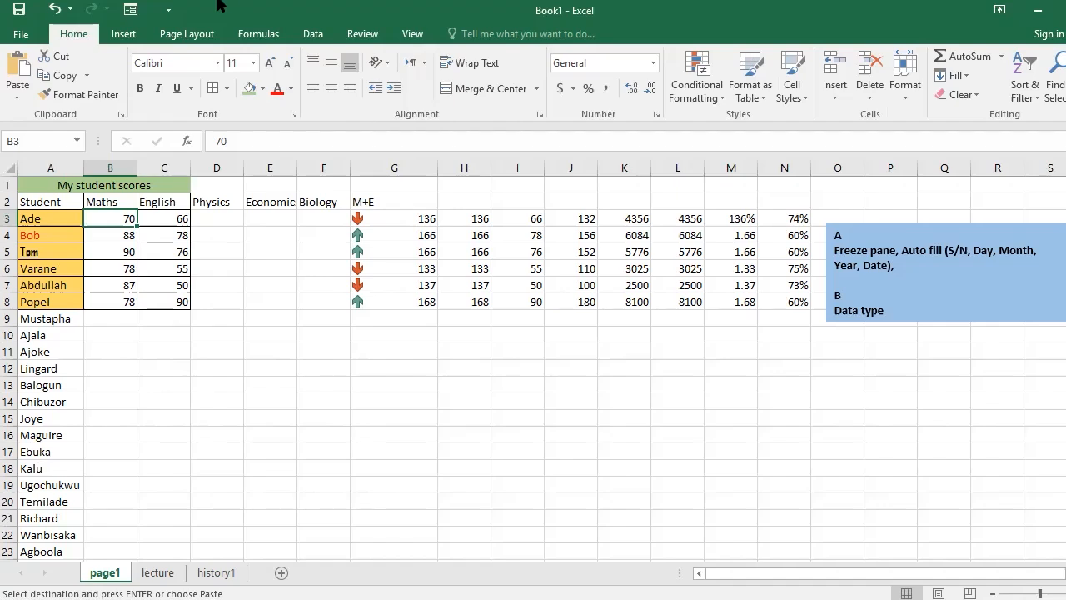
click(53, 223)
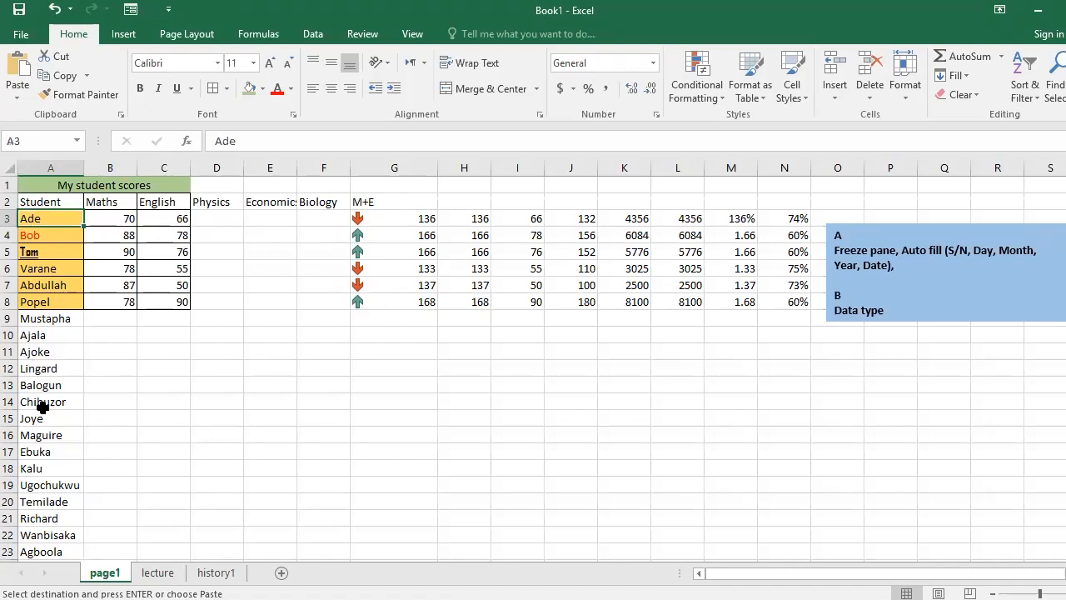
scroll(41, 406, down, 2)
scroll(42, 406, up, 2)
key(ctrl+z)
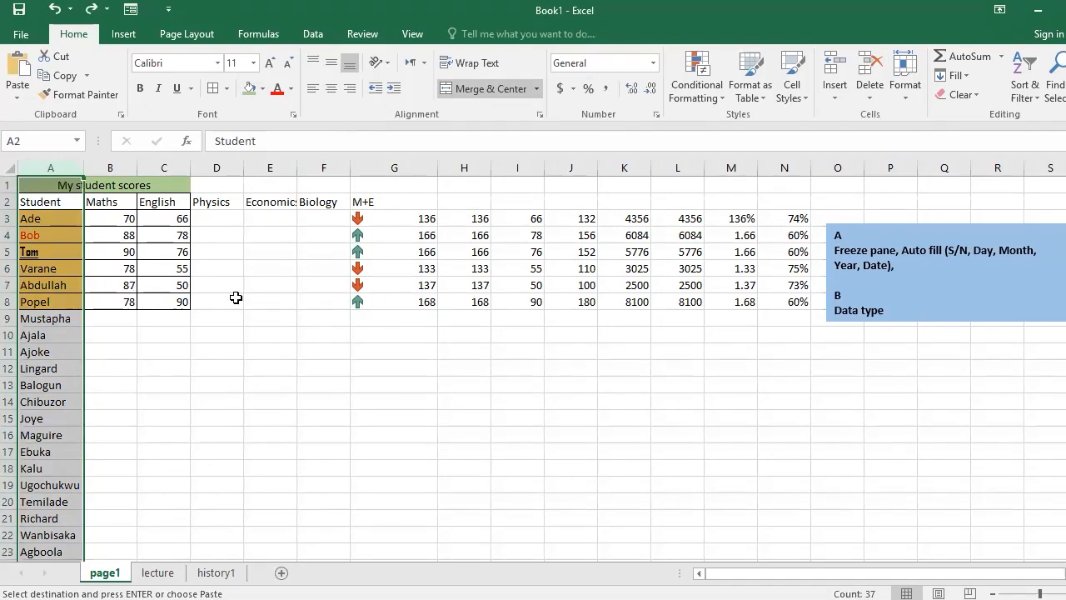
click(213, 398)
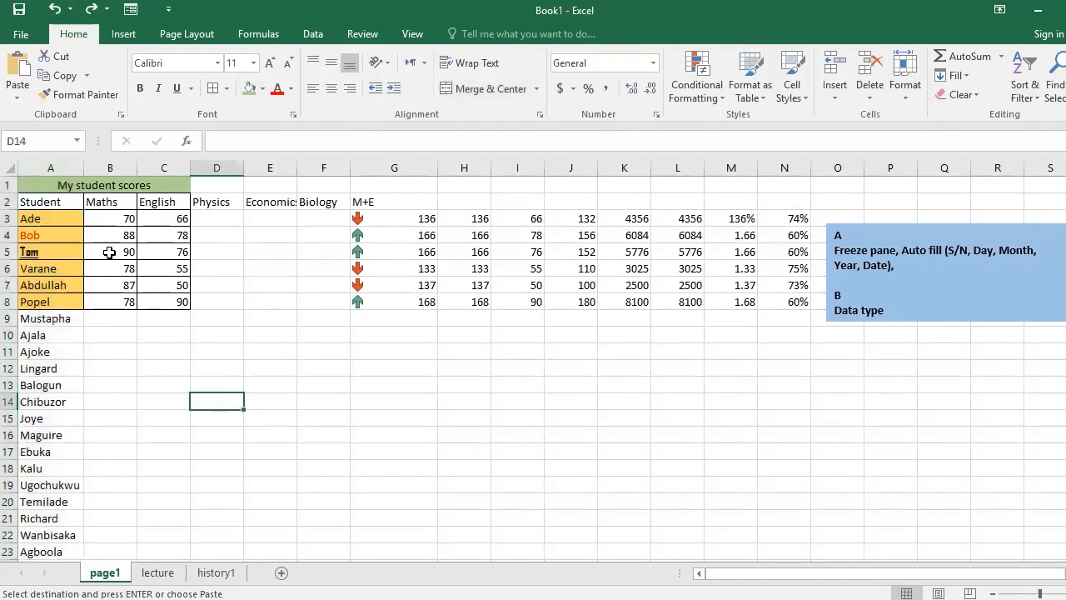
Insert a blank column before the Student column.
click(50, 165)
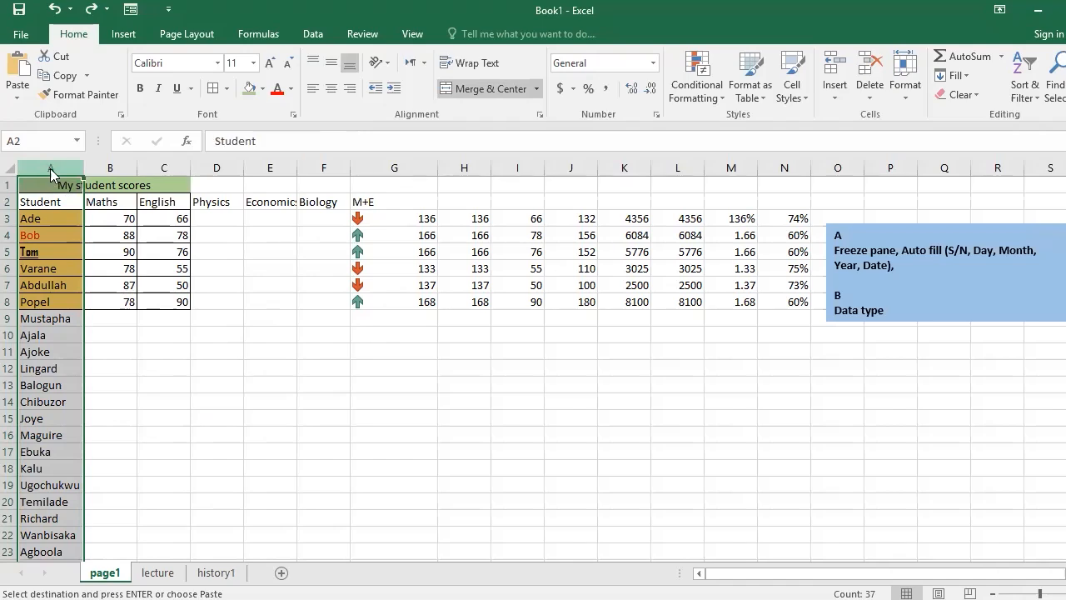
right_click(50, 166)
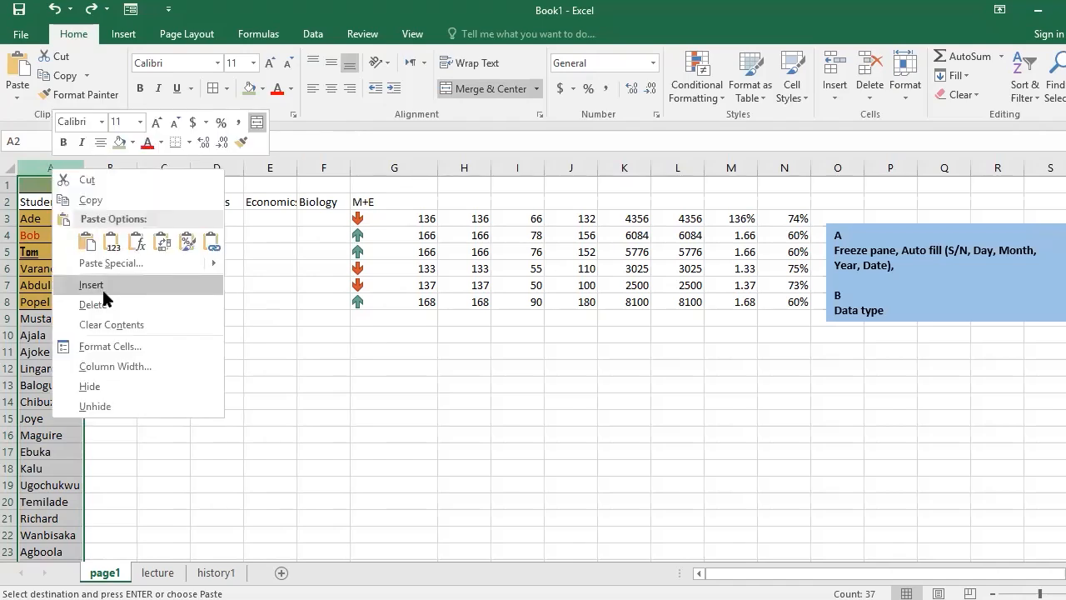
click(104, 292)
click(33, 189)
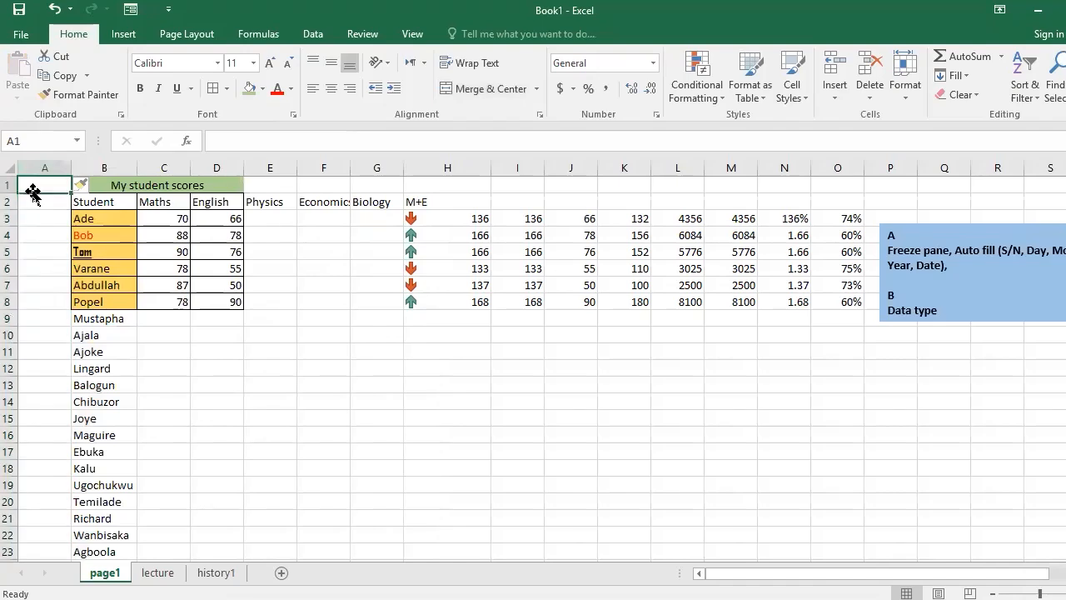
Enter the heading S/N in cell A2 and the serial numbers 1 and 2 beneath it in A3 and A4.
click(37, 202)
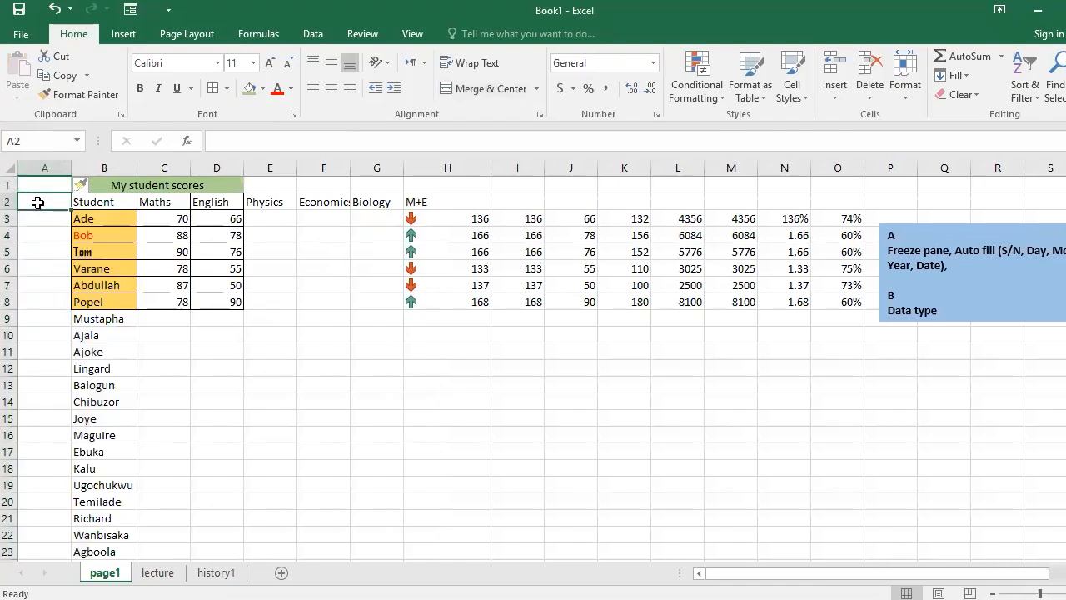
text(s)
key(BackSpace)
text(S/)
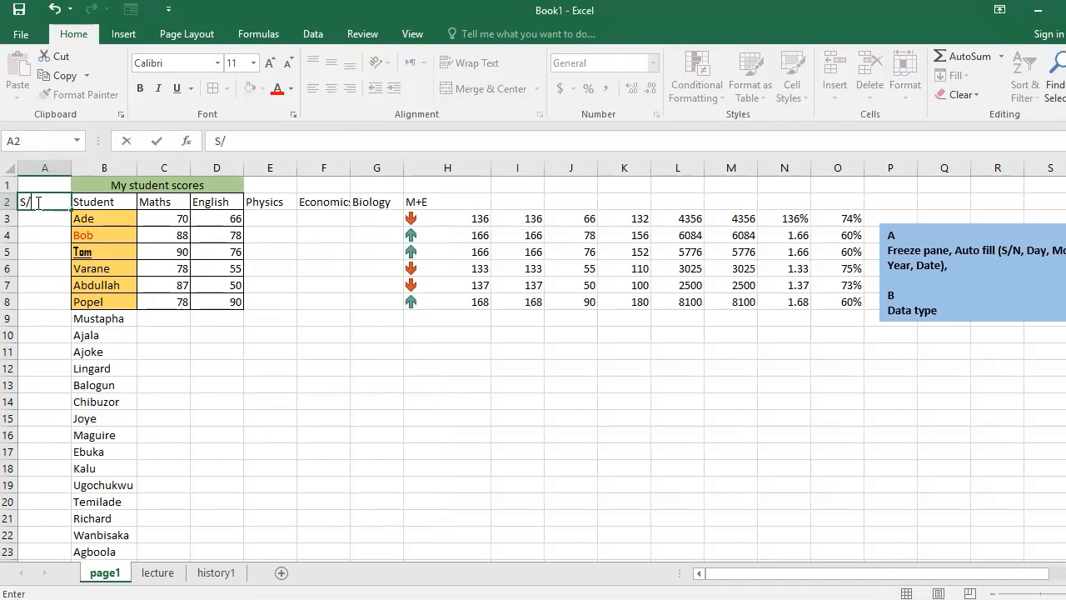
text(N)
key(Return)
text(1)
key(Return)
text(2)
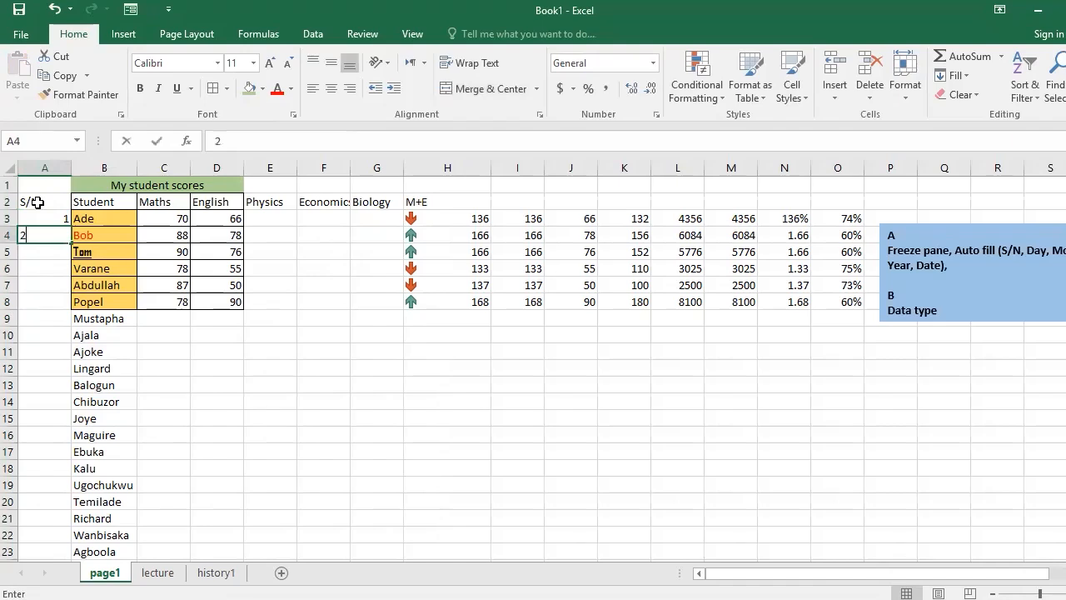
key(Return)
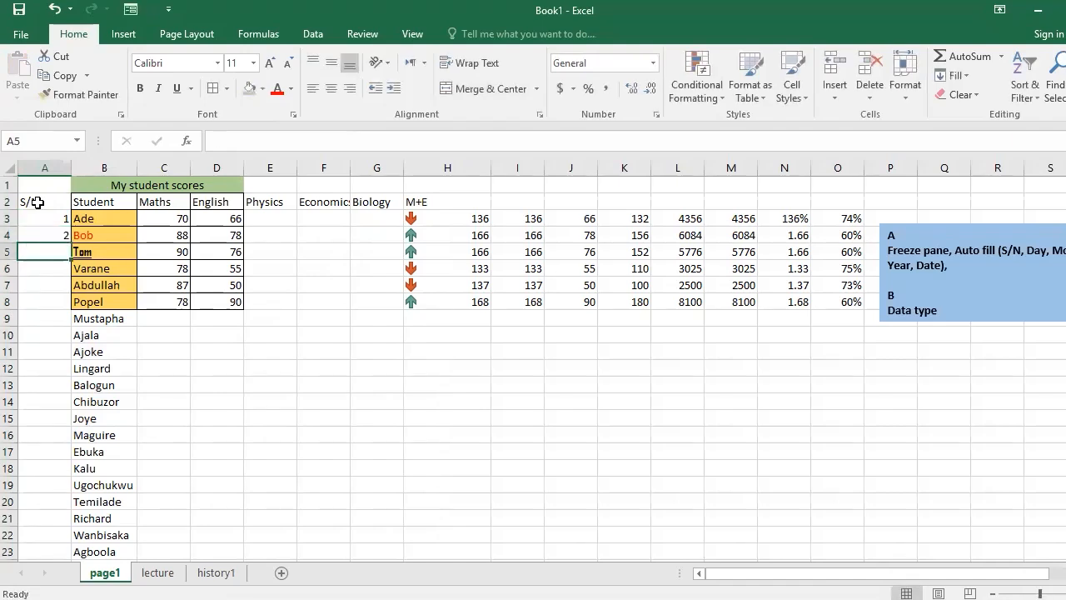
Autofill the serial number from A3 into A4 and set the fill option to Fill Series.
click(46, 216)
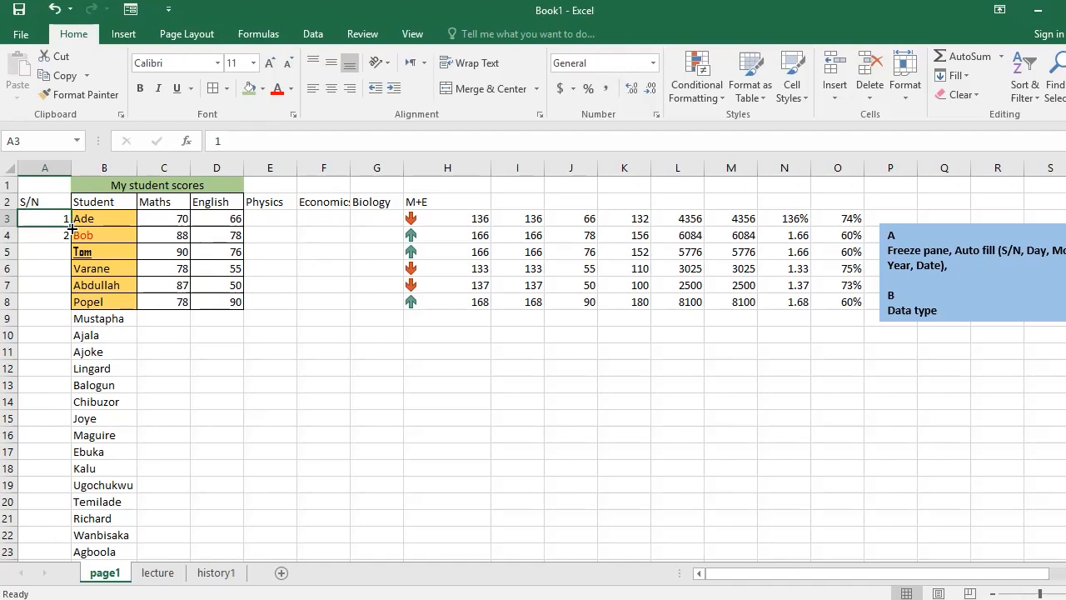
drag(72, 227, 72, 236)
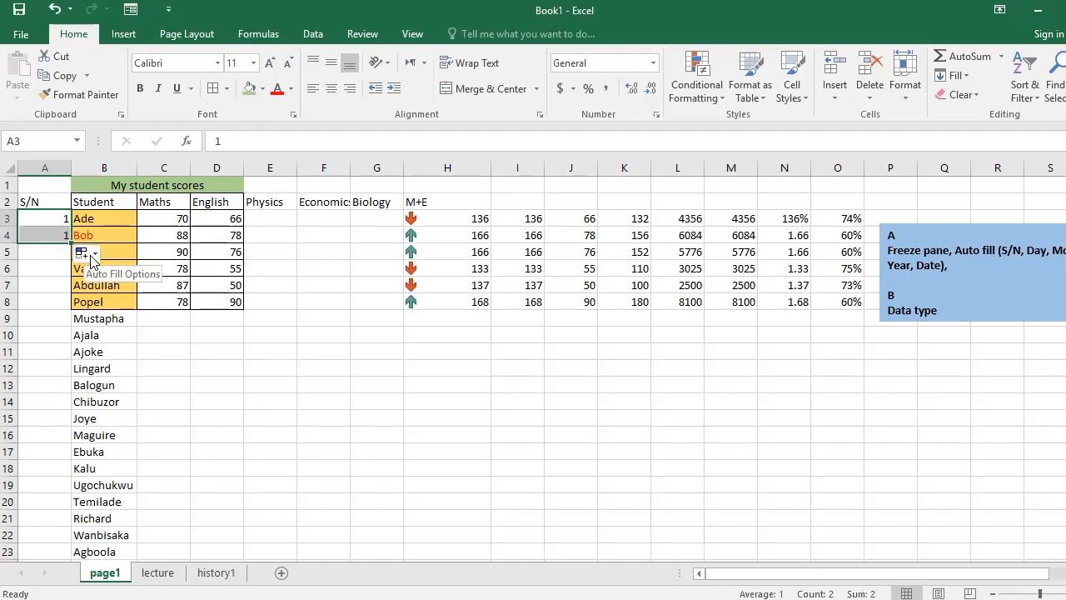
click(92, 260)
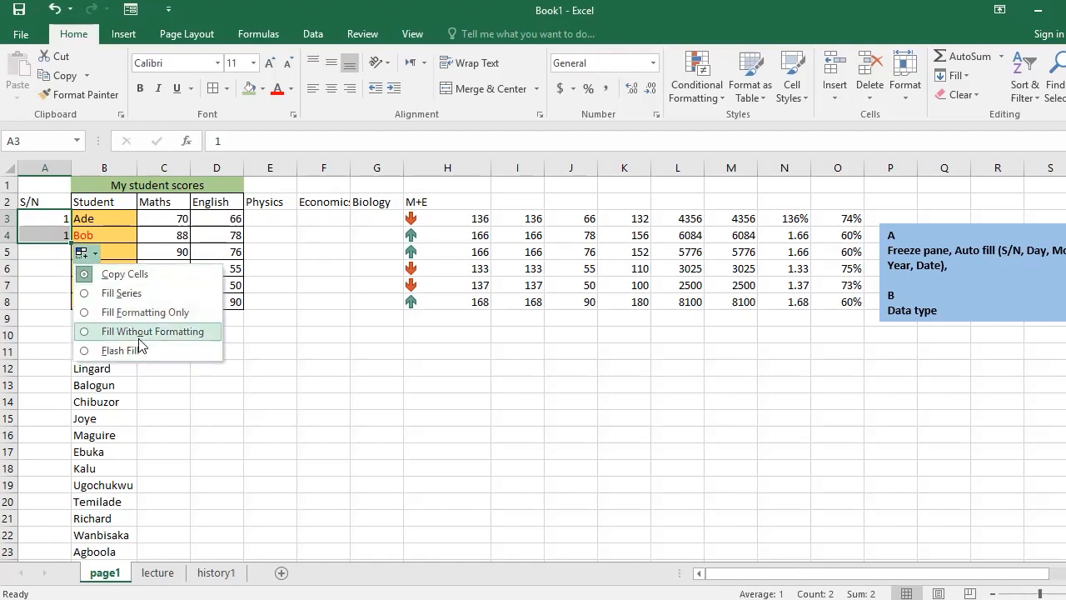
click(121, 293)
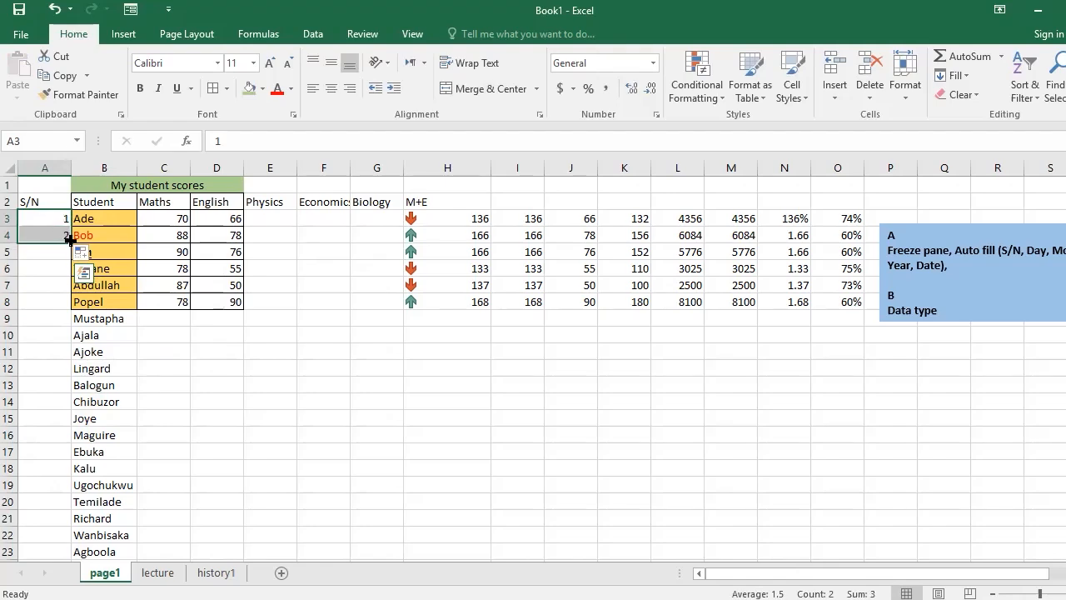
Extend the serial number series down column A to the last student in row 37 and check the final entry.
drag(70, 240, 67, 324)
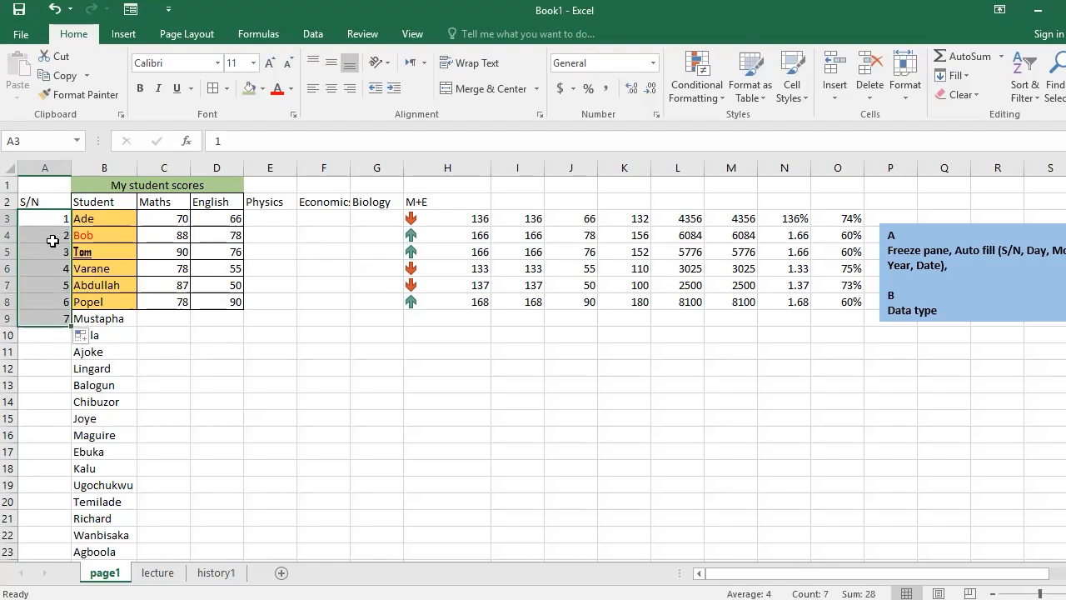
double_click(70, 325)
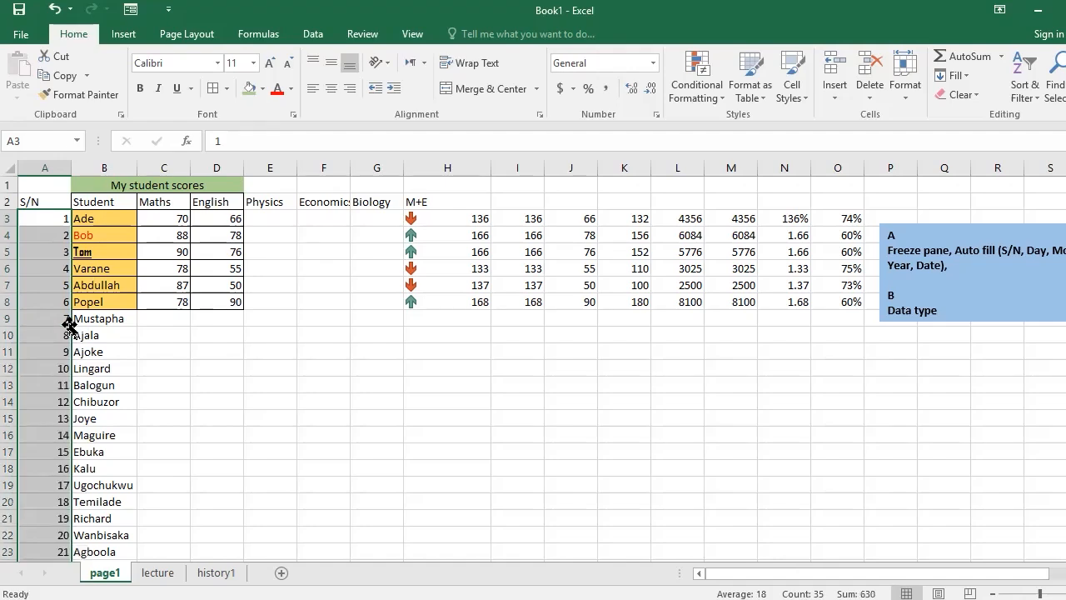
scroll(70, 326, down, 5)
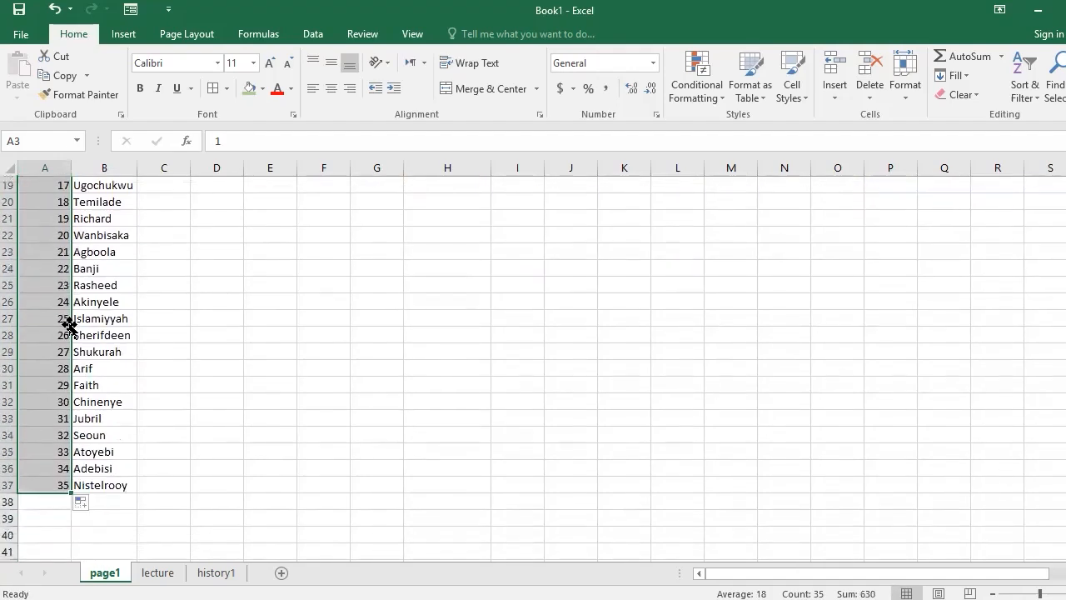
click(117, 486)
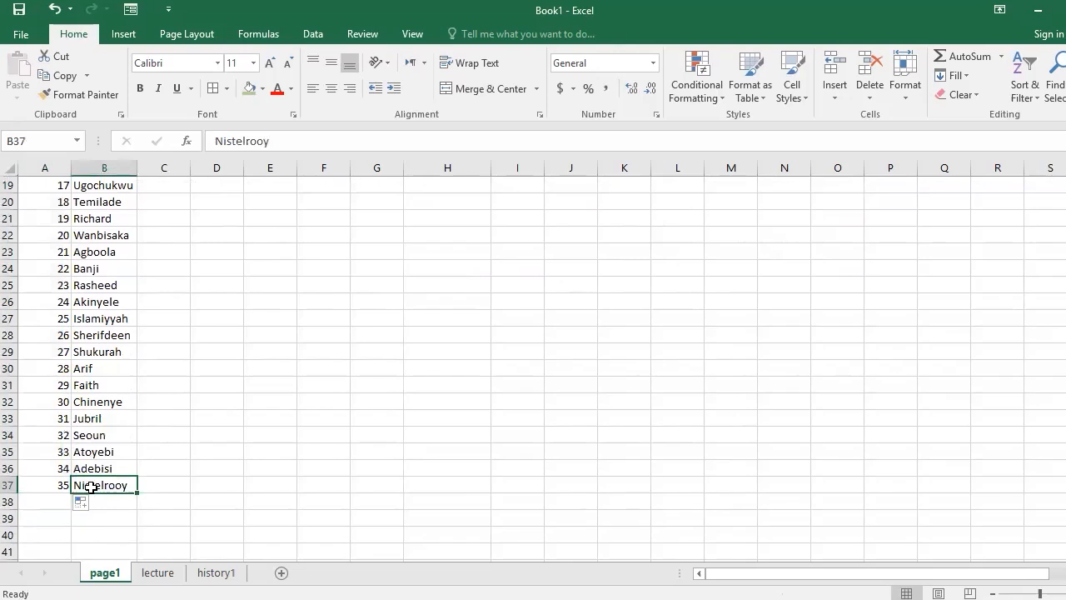
click(64, 486)
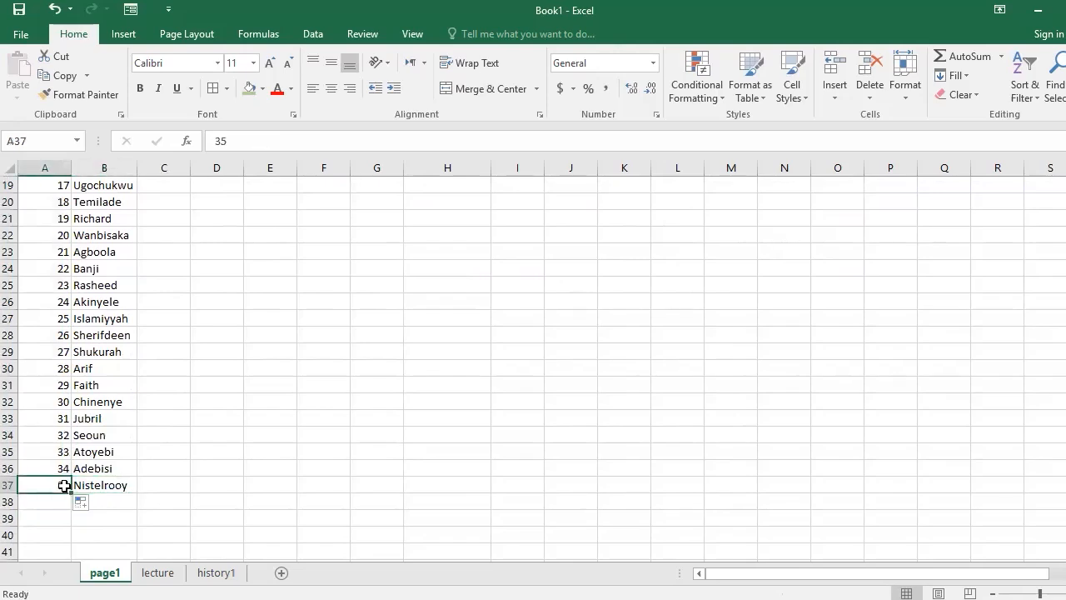
scroll(64, 486, up, 6)
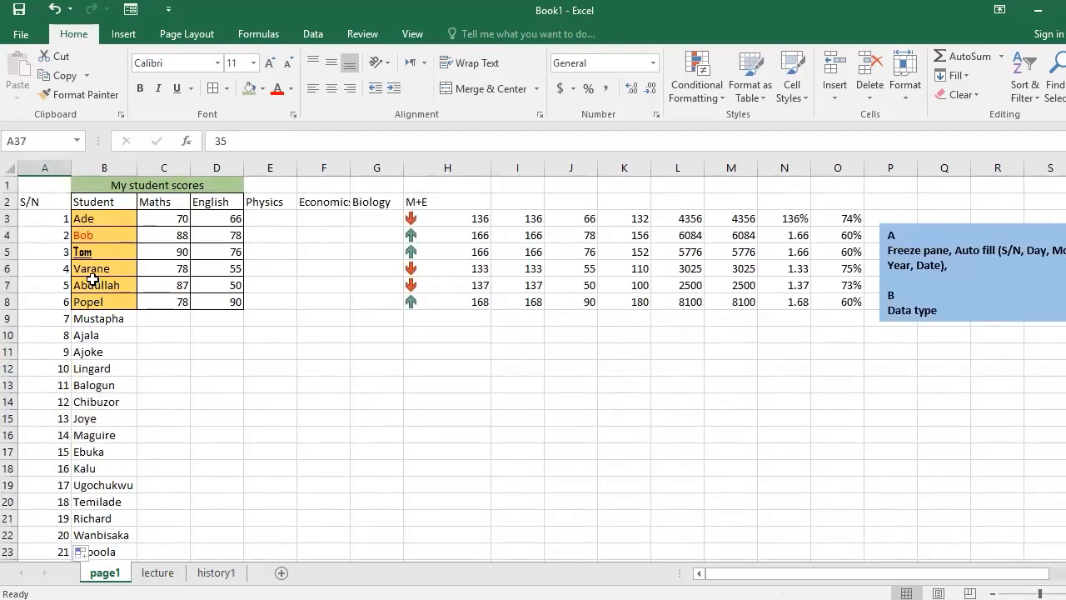
click(56, 218)
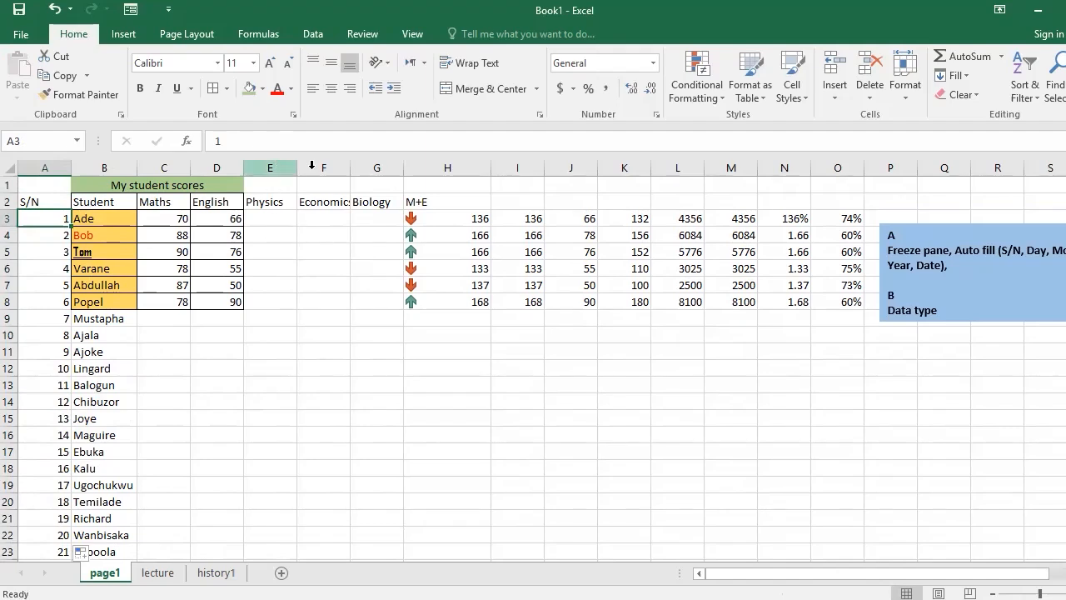
Replace the Biology heading in cell G2 with MONTH.
click(372, 163)
click(366, 202)
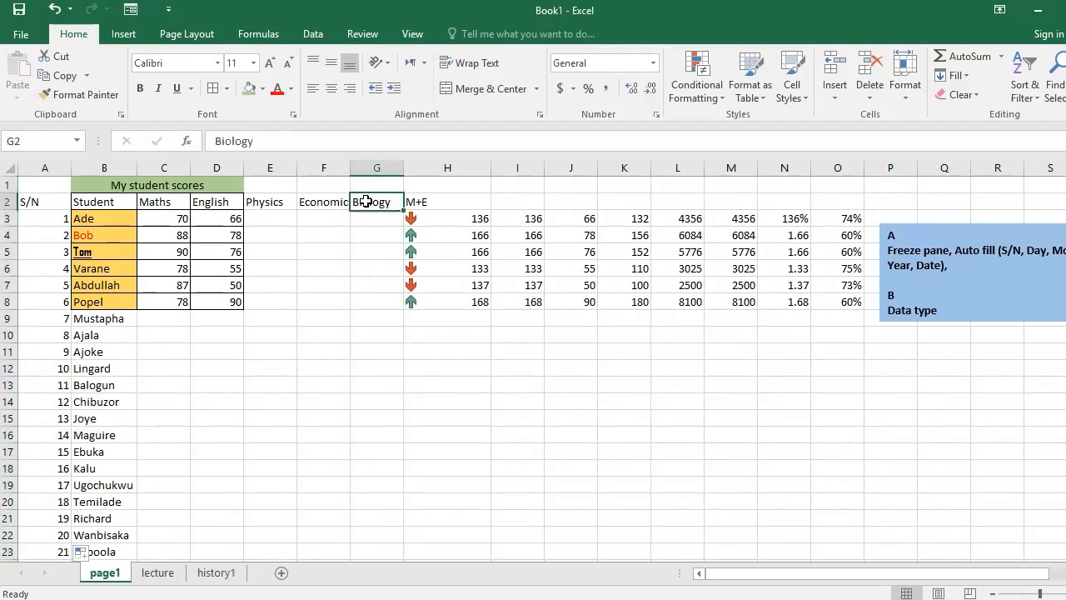
key(Delete)
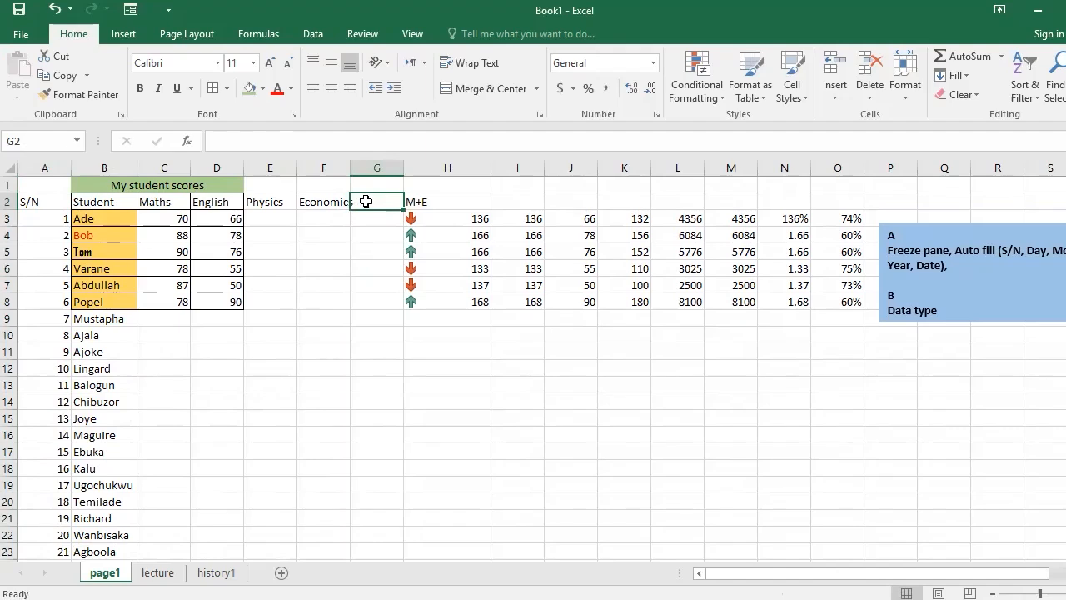
text(M)
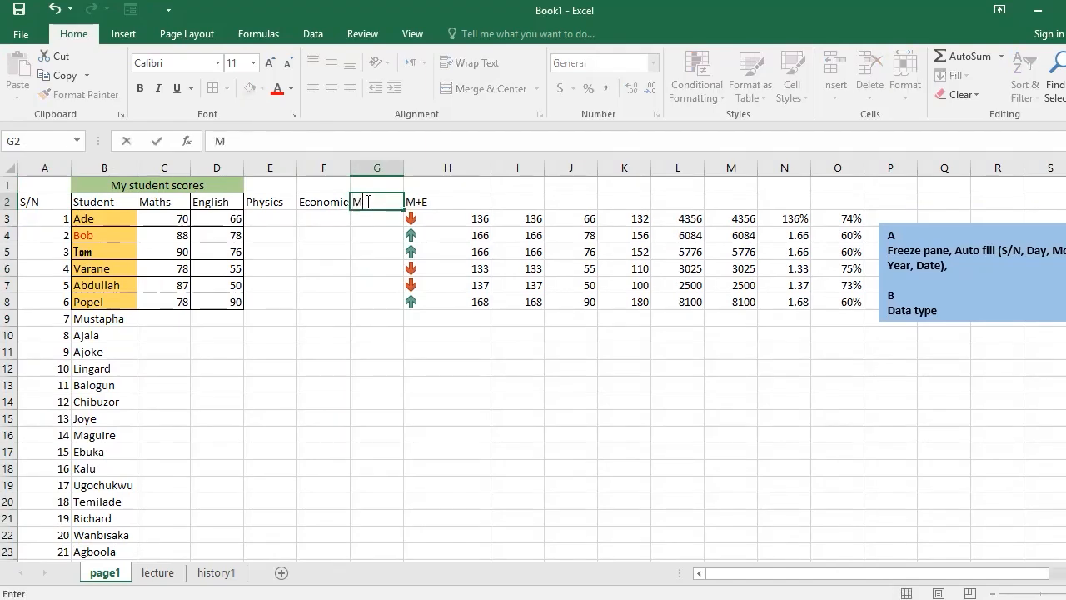
text(ONTH)
key(Return)
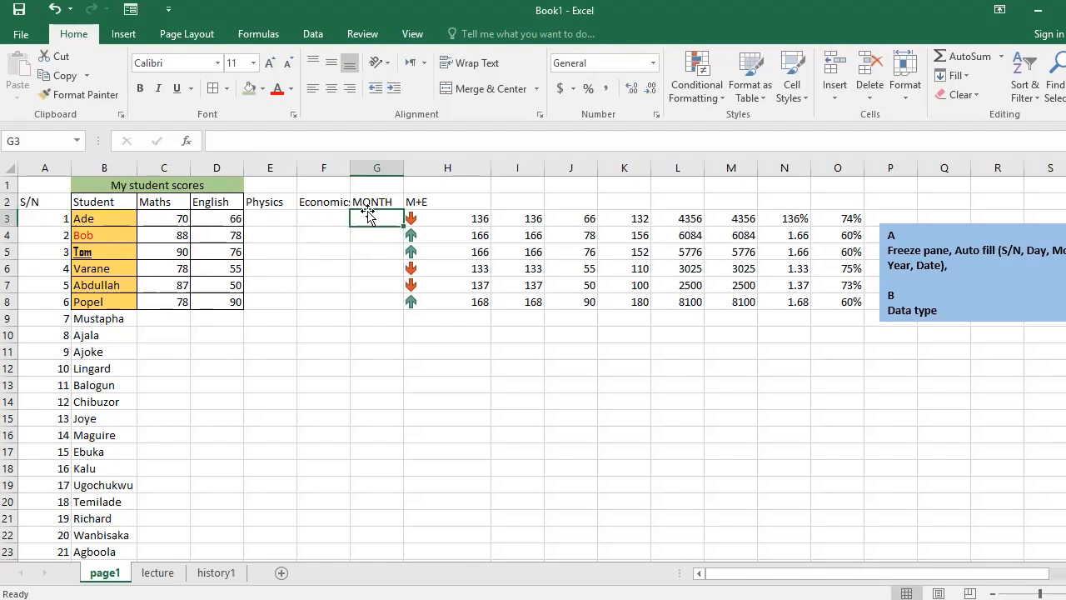
Enter JANUARY and FEBRUARY in cells G3 and G4 under the MONTH heading.
text(JANU)
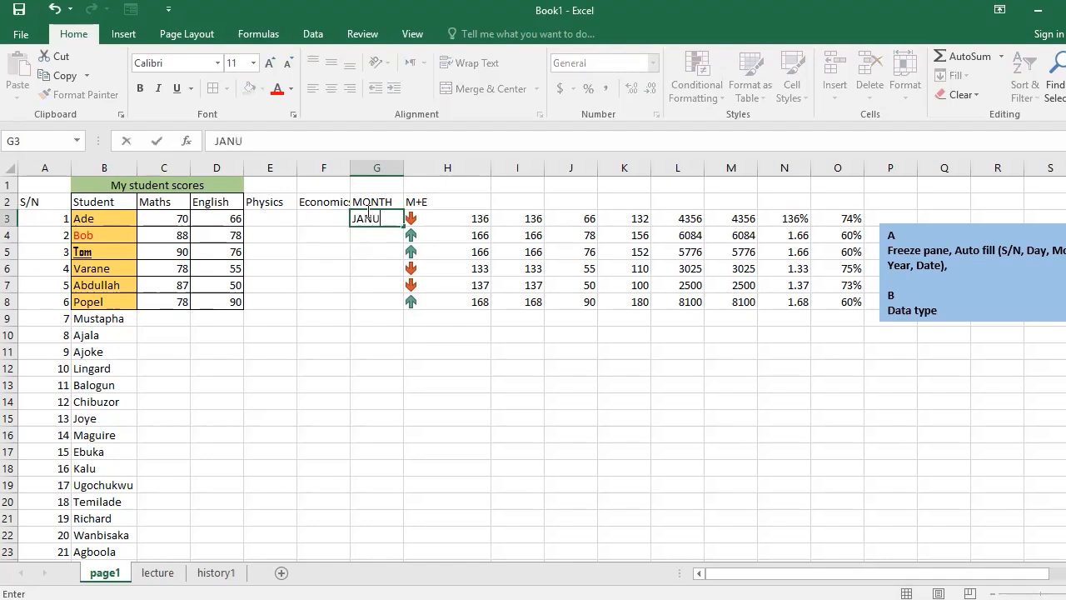
text(ARY)
key(Return)
text(FEB)
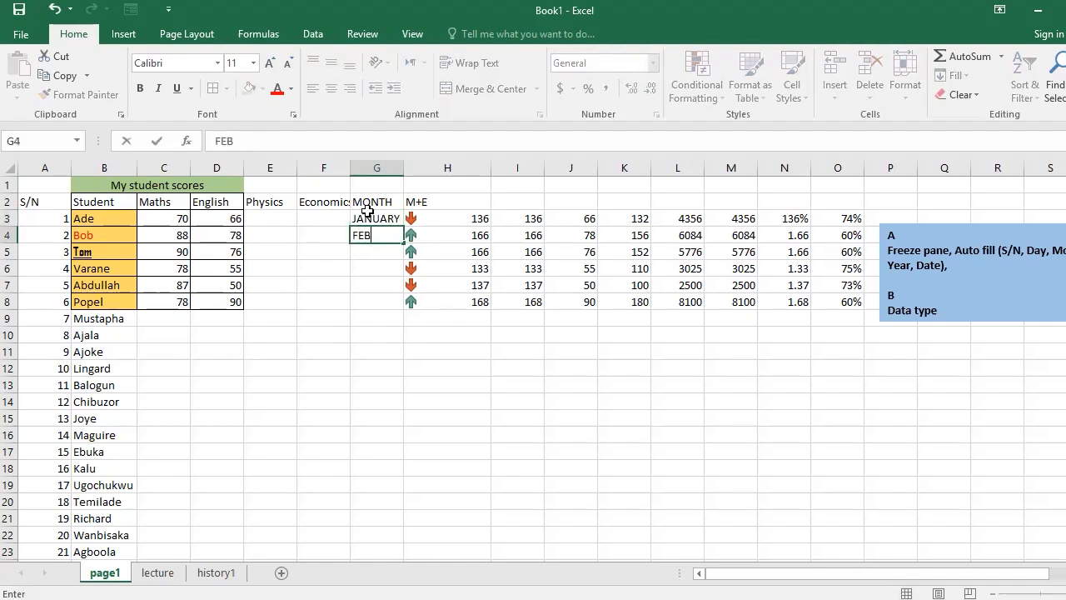
text(RUARY)
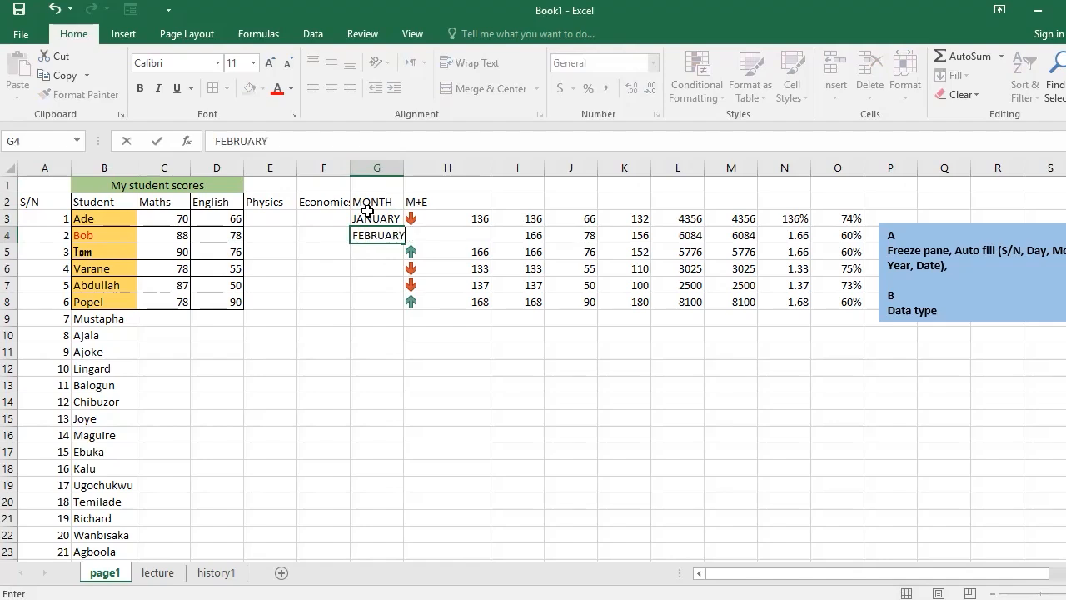
key(Return)
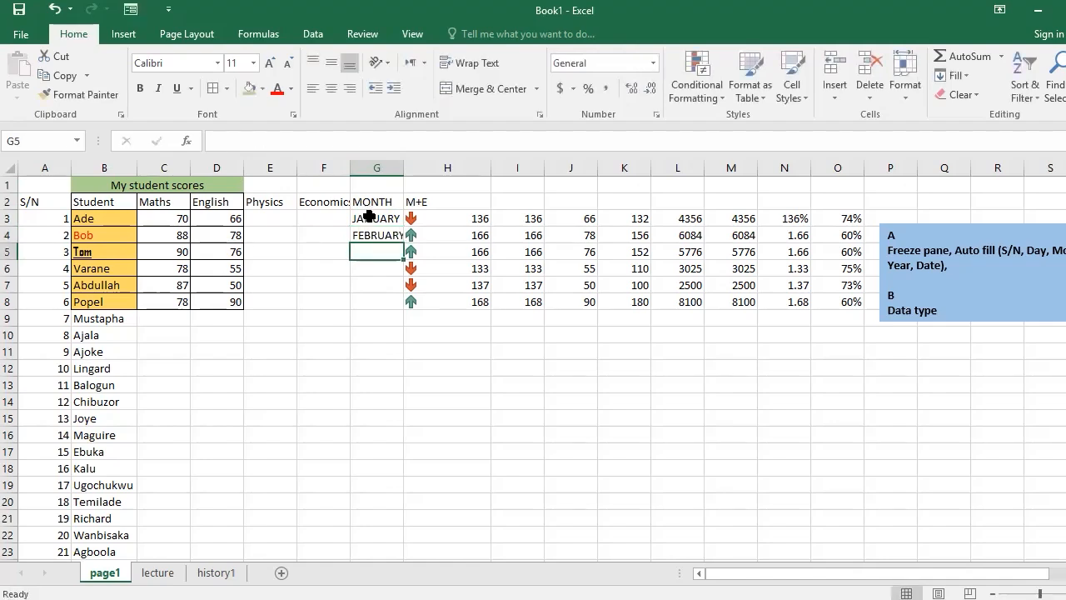
Autofill the months from G3 into G4 as Fill Series, and extend the series down column G to row 21.
click(369, 215)
drag(403, 227, 404, 237)
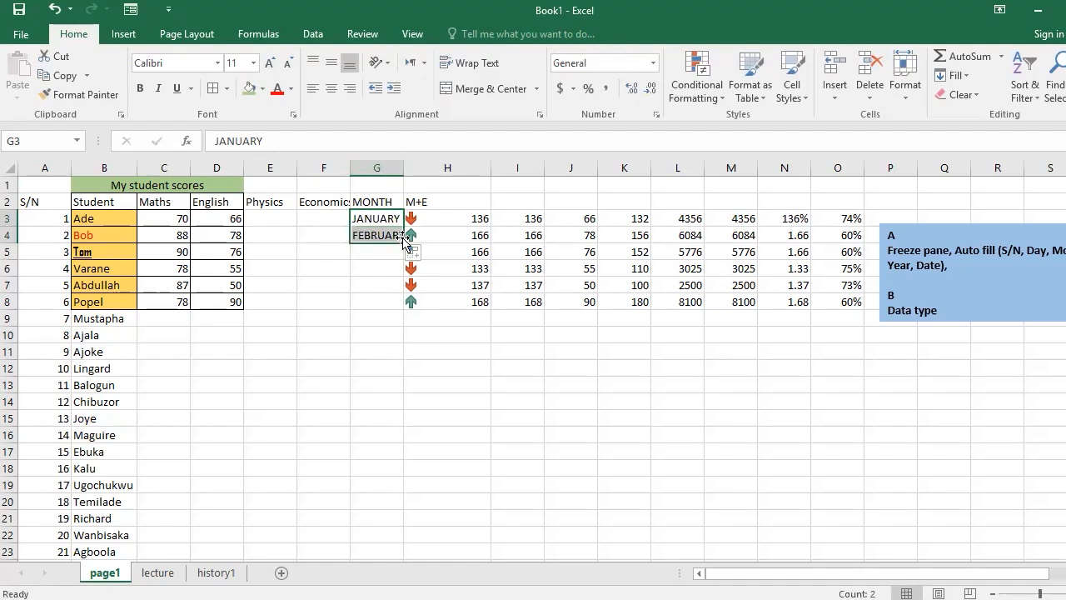
click(413, 253)
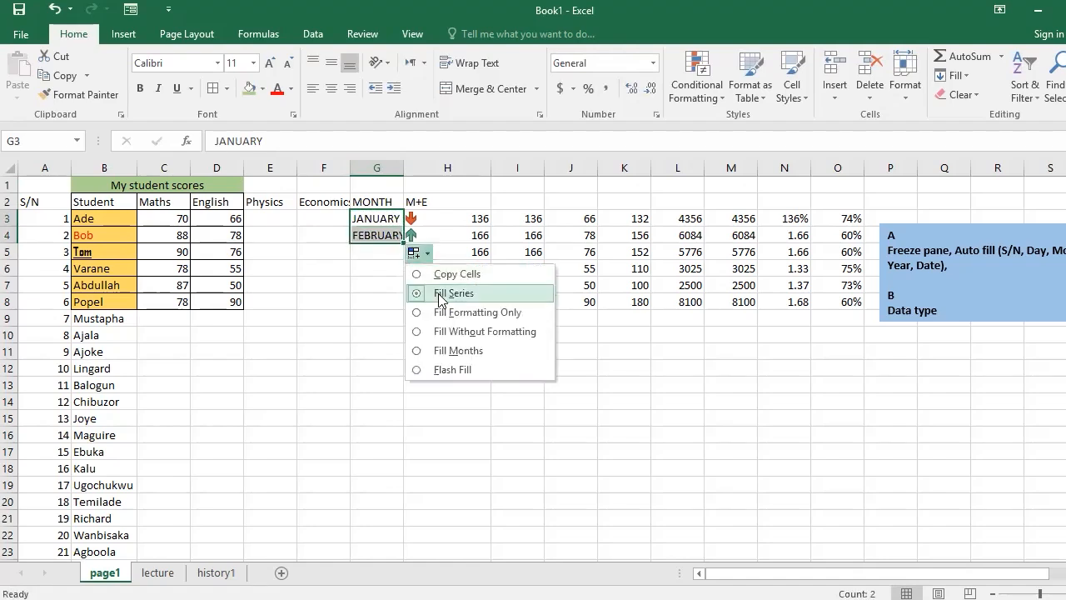
click(440, 296)
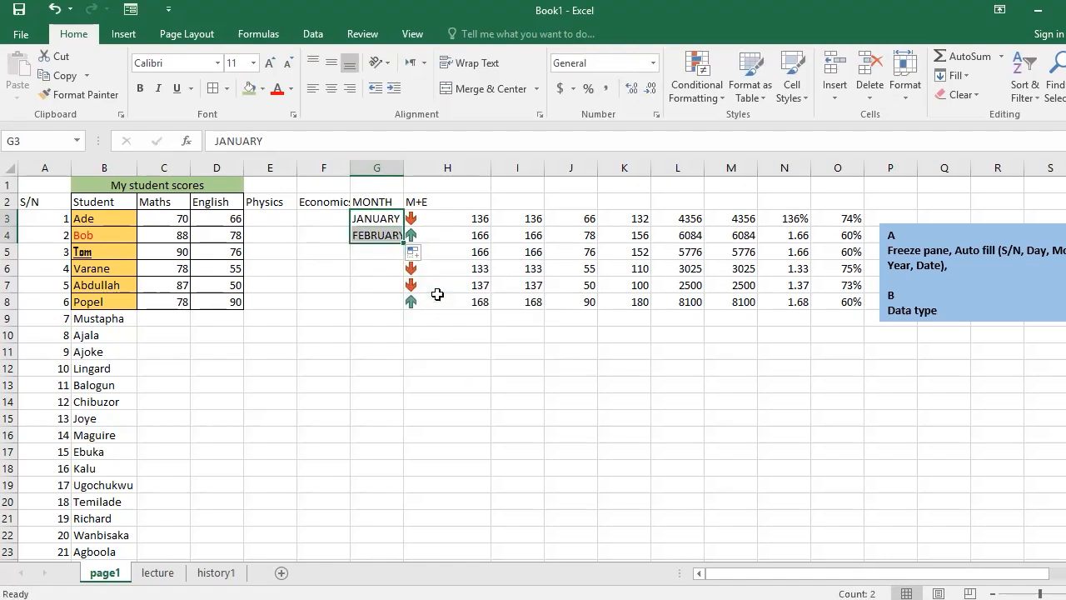
drag(404, 245, 408, 521)
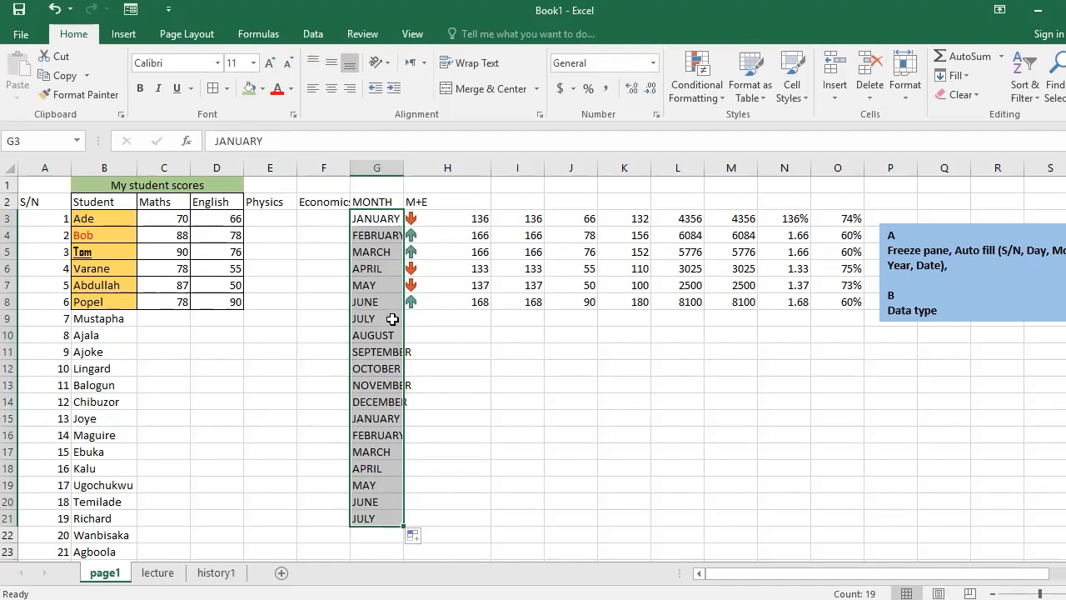
click(384, 418)
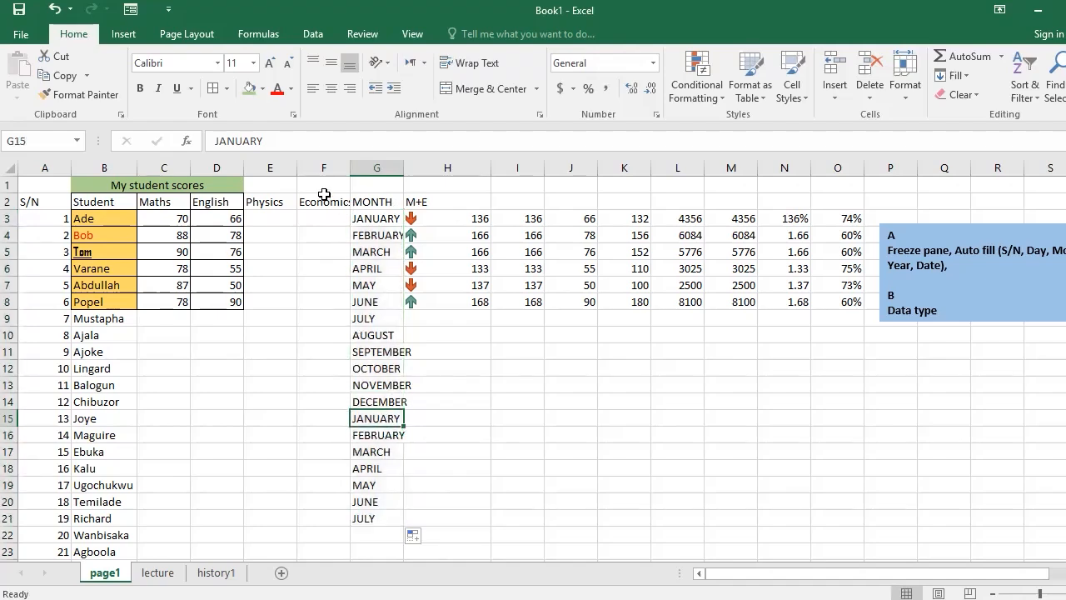
Replace the Economics heading in cell F2 with DAY.
click(324, 201)
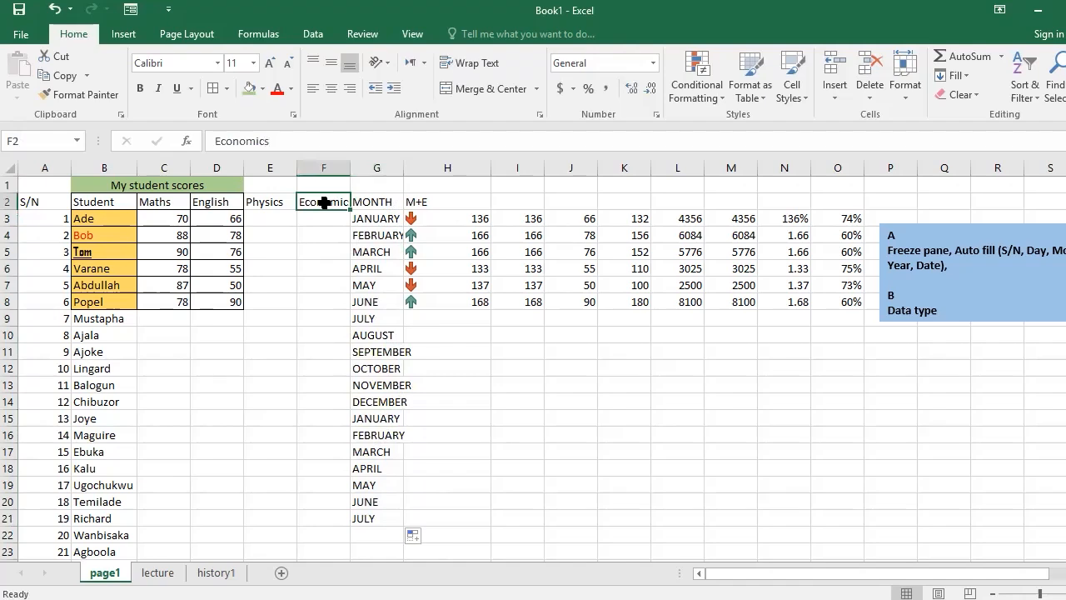
text(DAY)
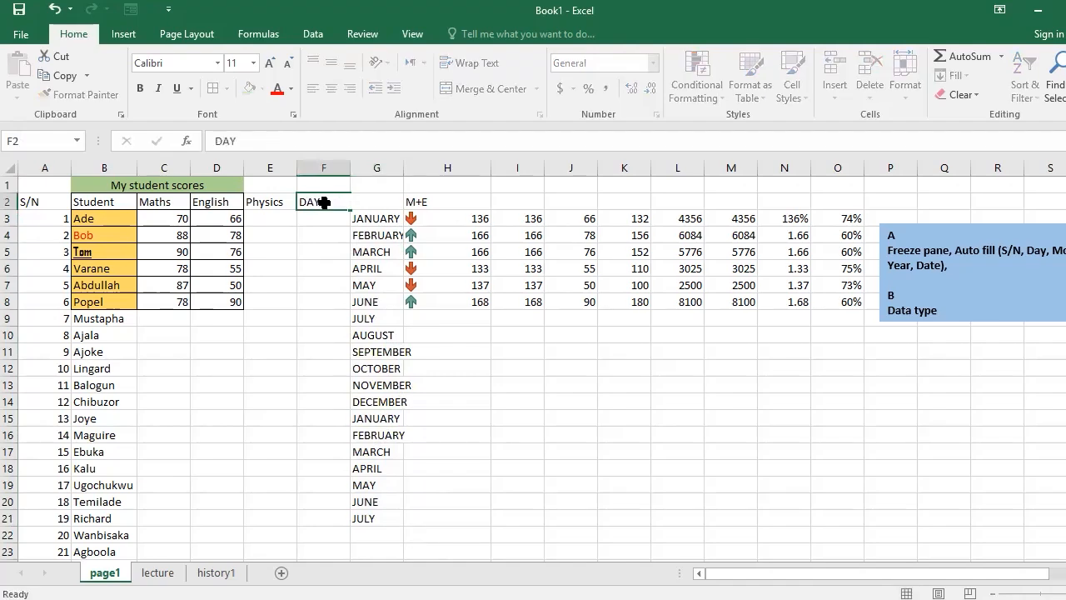
key(Return)
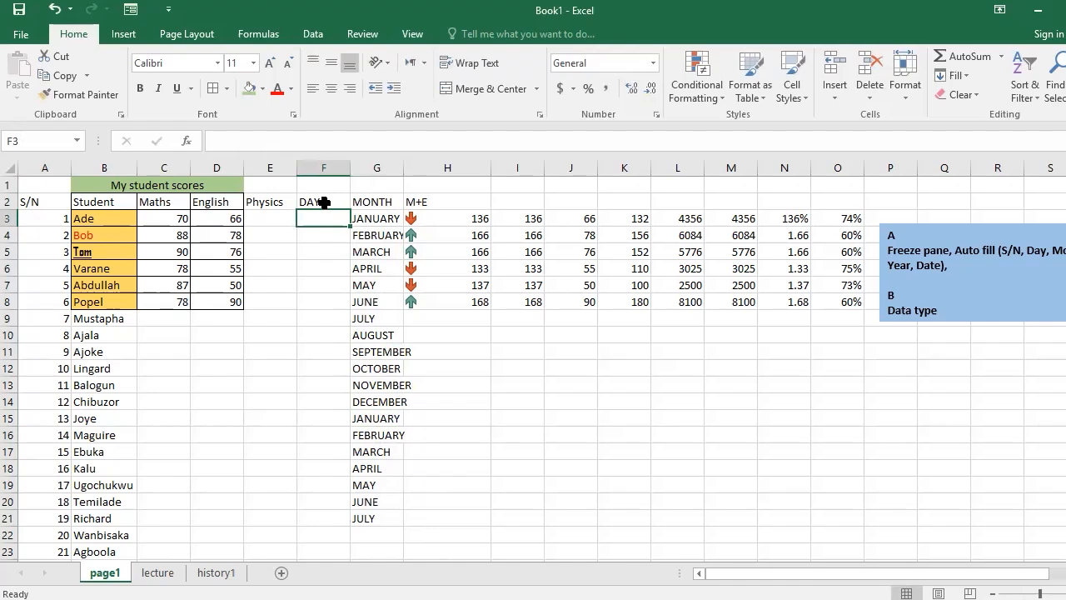
Enter FRIDAY and SATURDAY in cells F3 and F4 under the DAY heading.
text(MO)
key(BackSpace)
key(BackSpace)
text(FR)
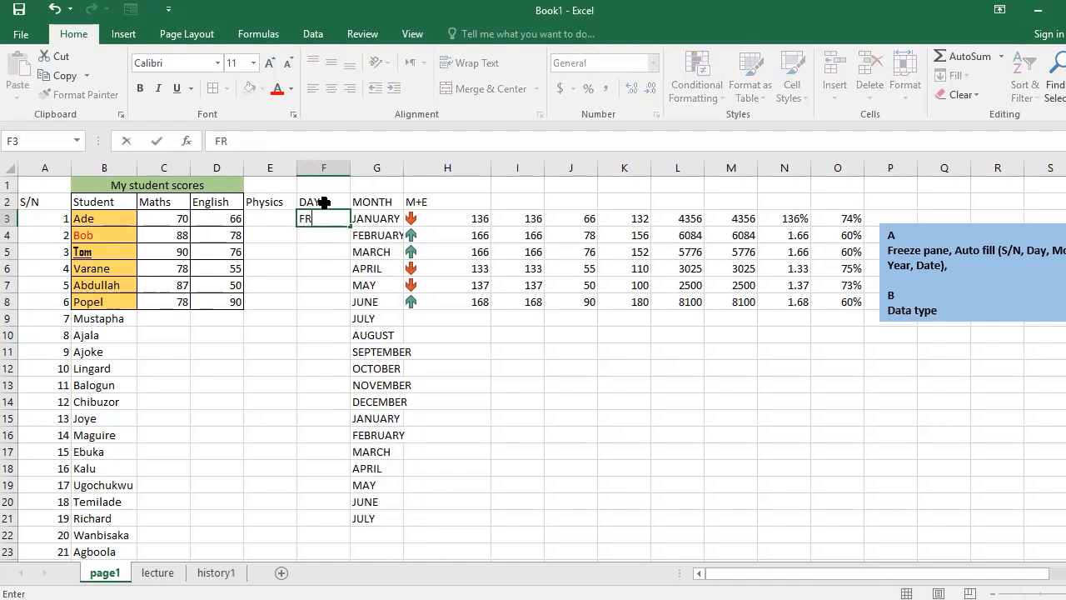
text(IDAY)
key(Return)
text(S)
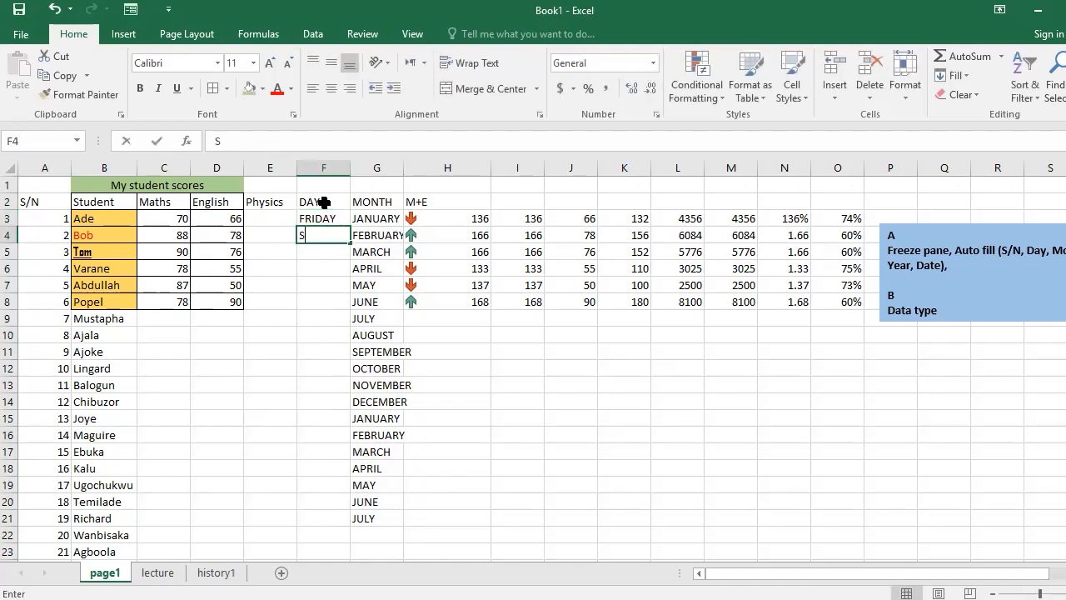
text(ATURDAY)
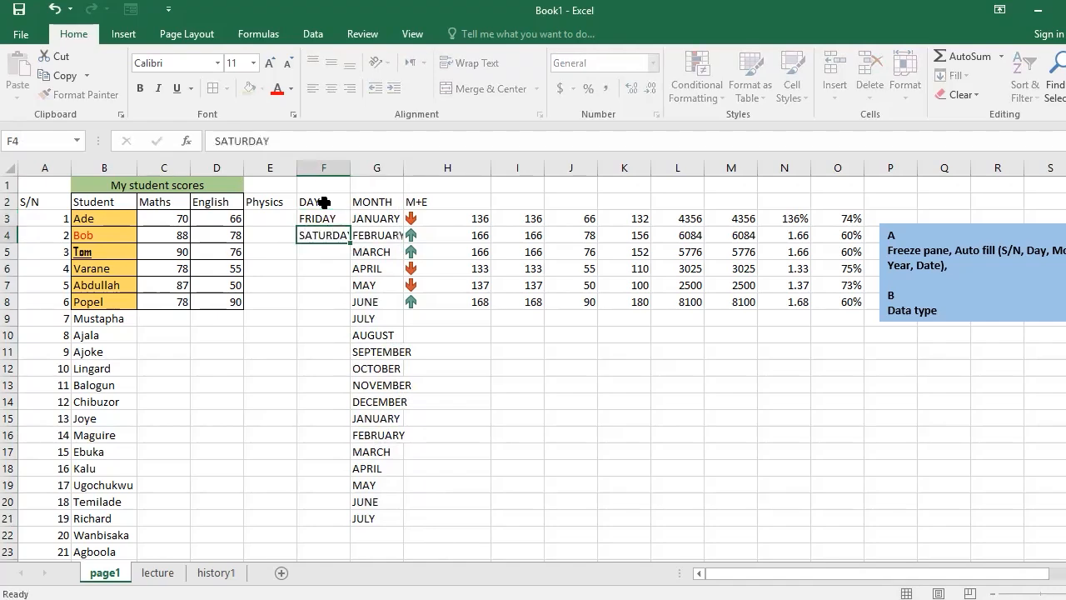
key(Return)
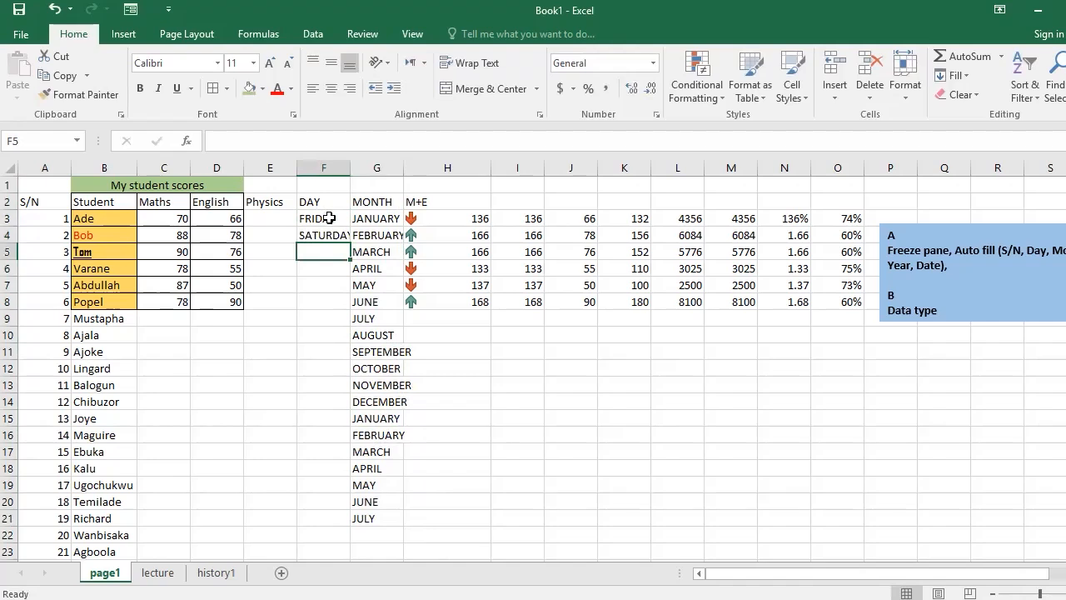
Autofill the weekdays from F3 into F4 and extend the series down column F to row 18.
click(330, 218)
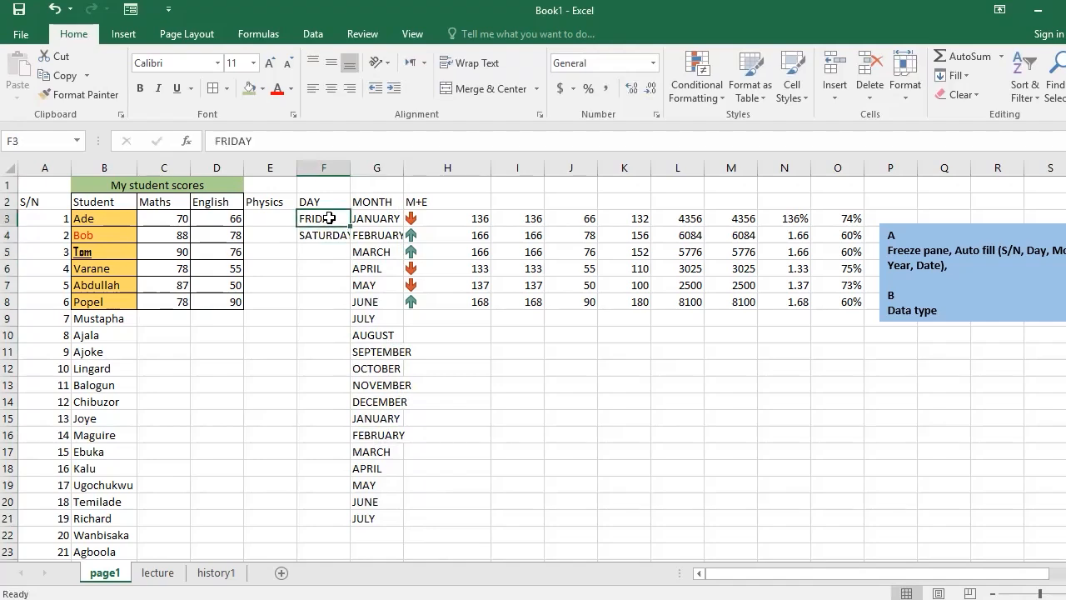
drag(351, 227, 355, 246)
click(367, 252)
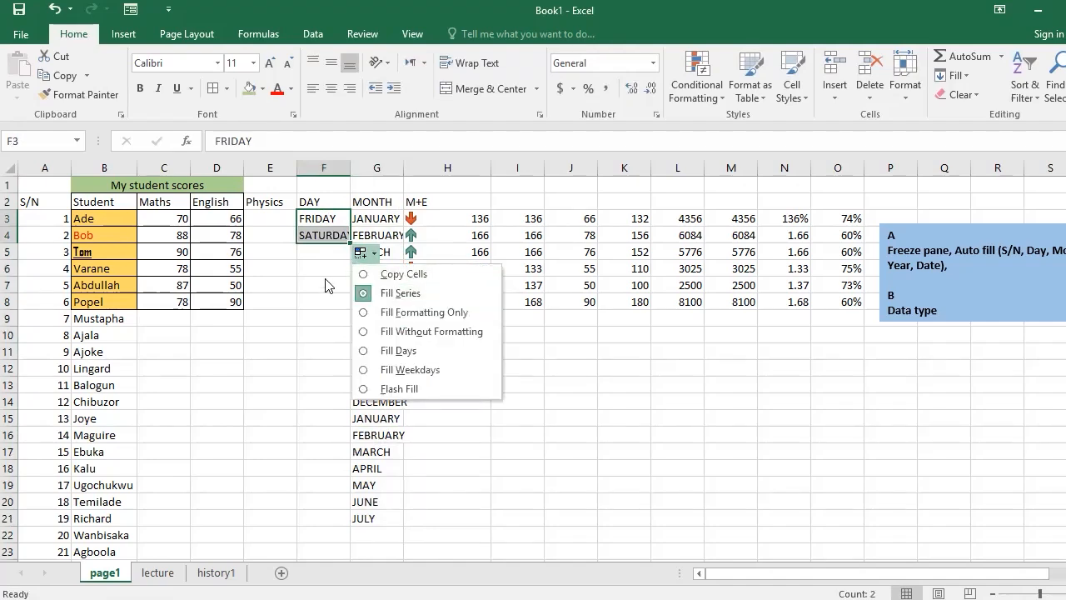
key(Escape)
drag(351, 241, 349, 469)
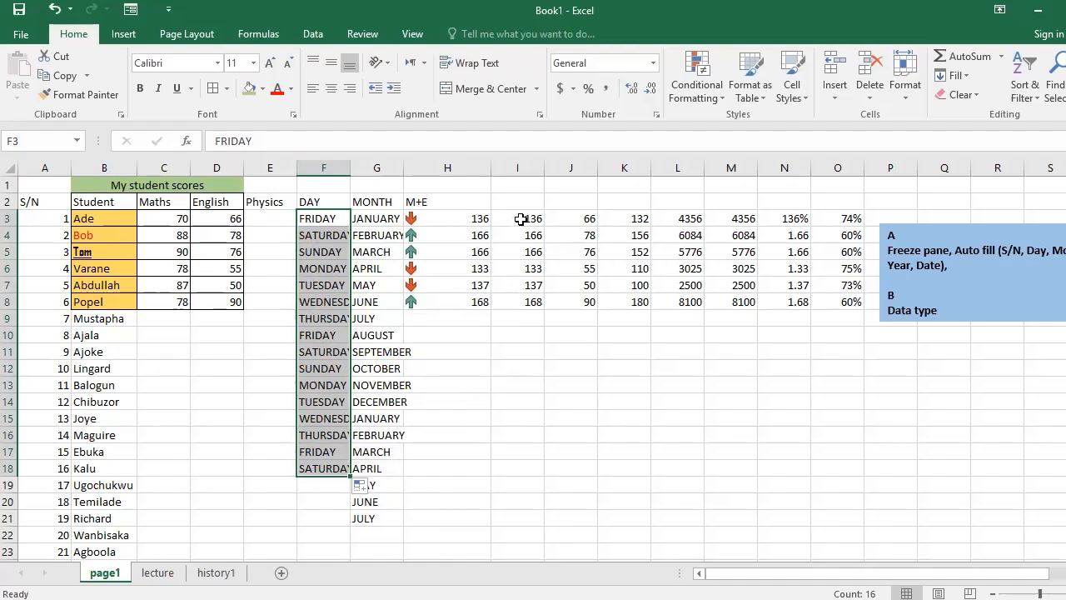
drag(520, 219, 517, 308)
key(Delete)
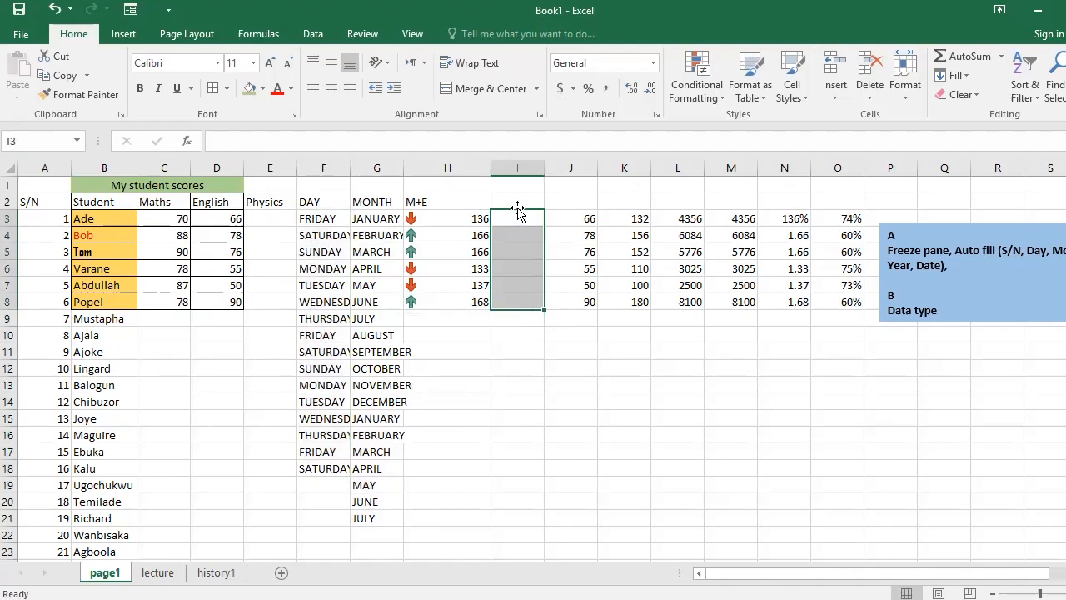
click(449, 164)
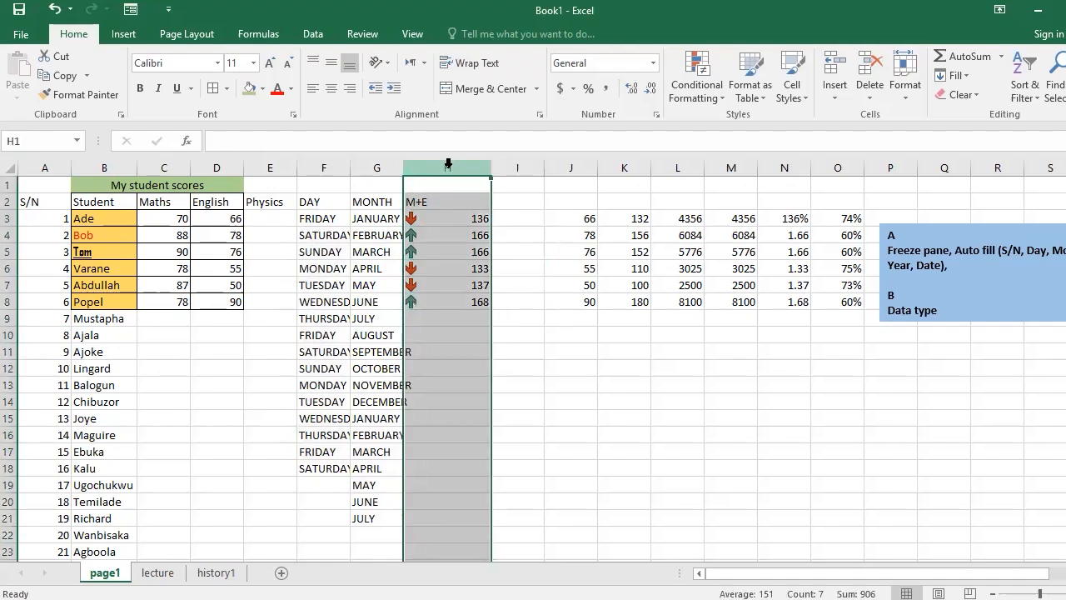
key(ctrl+z)
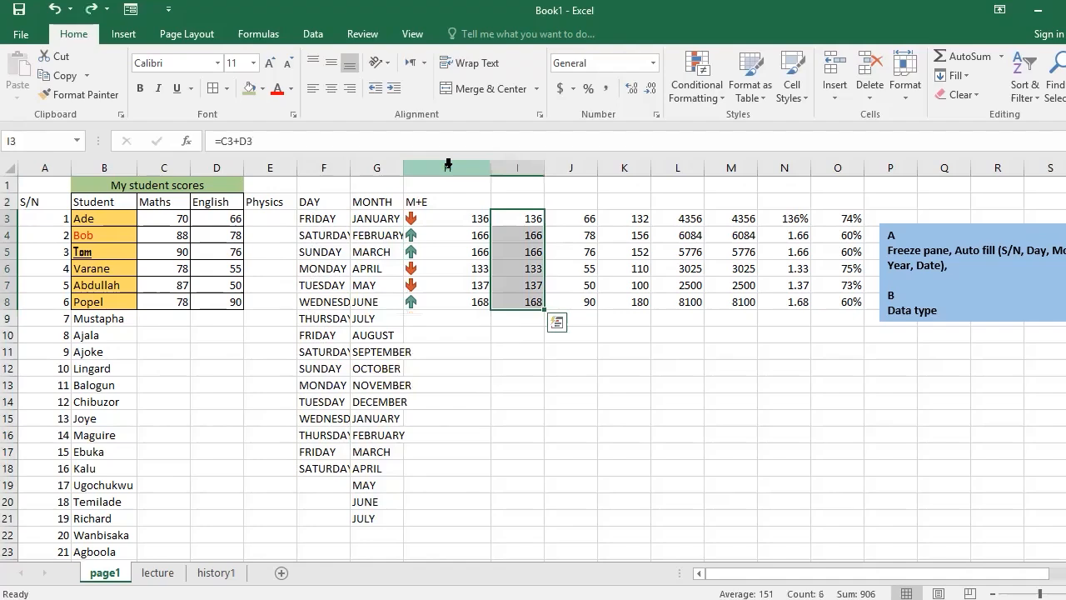
Insert a blank column before the M+E column and enter the heading YEAR in cell H2.
click(449, 164)
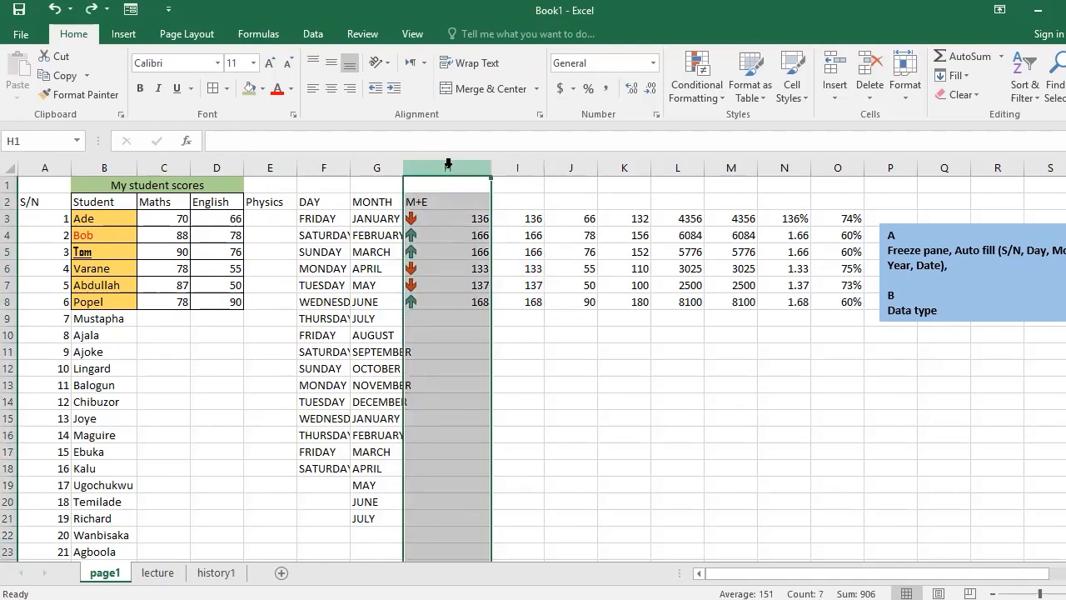
right_click(448, 164)
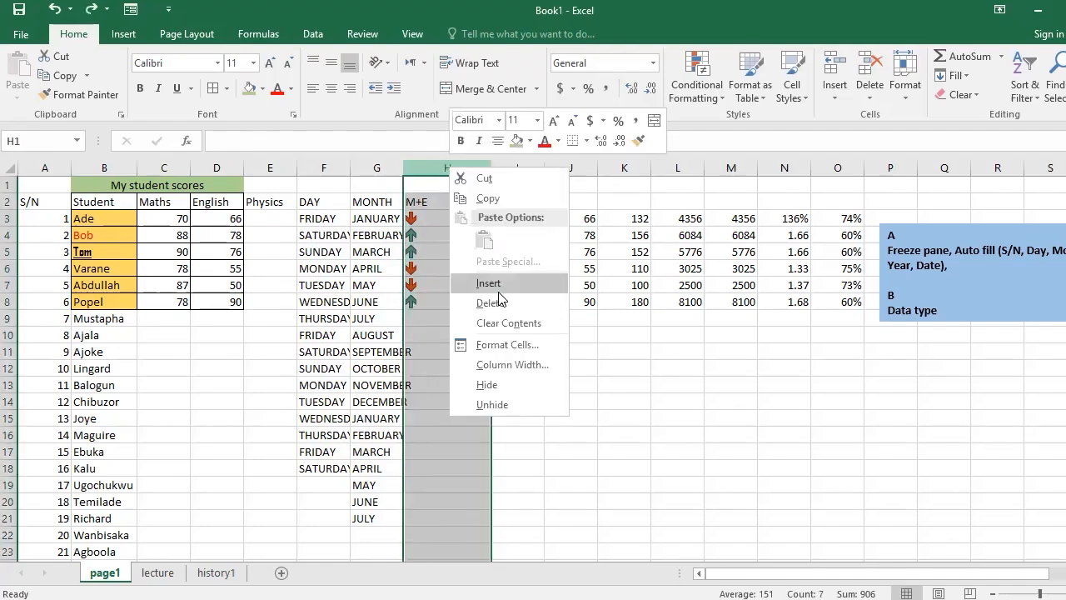
click(499, 285)
click(431, 207)
text(YEAR)
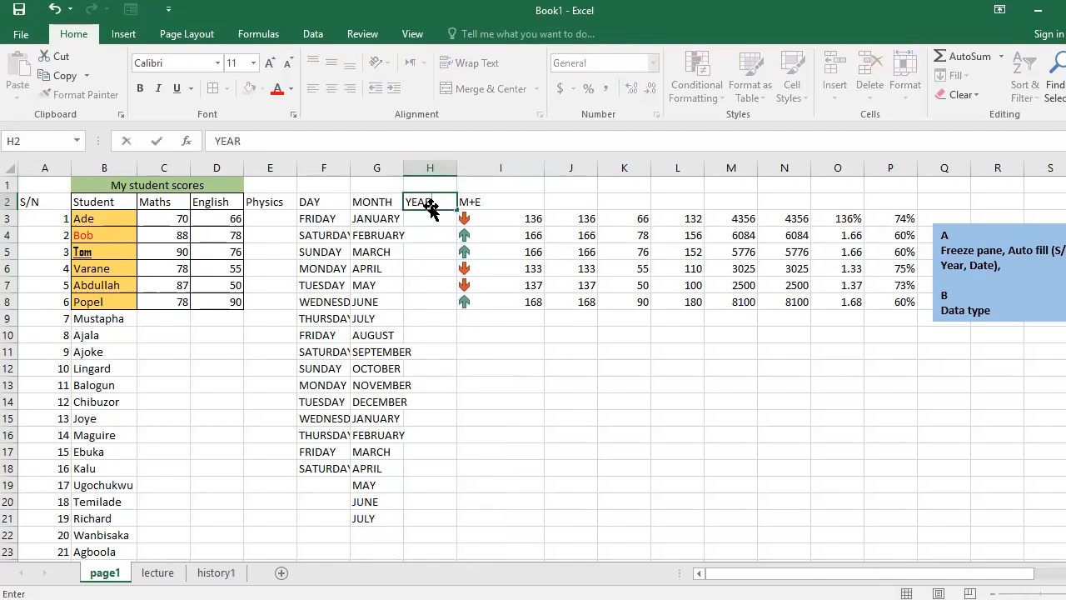
key(Return)
Enter 2001 and 2002 in cells H3 and H4 under the YEAR heading.
text(2001)
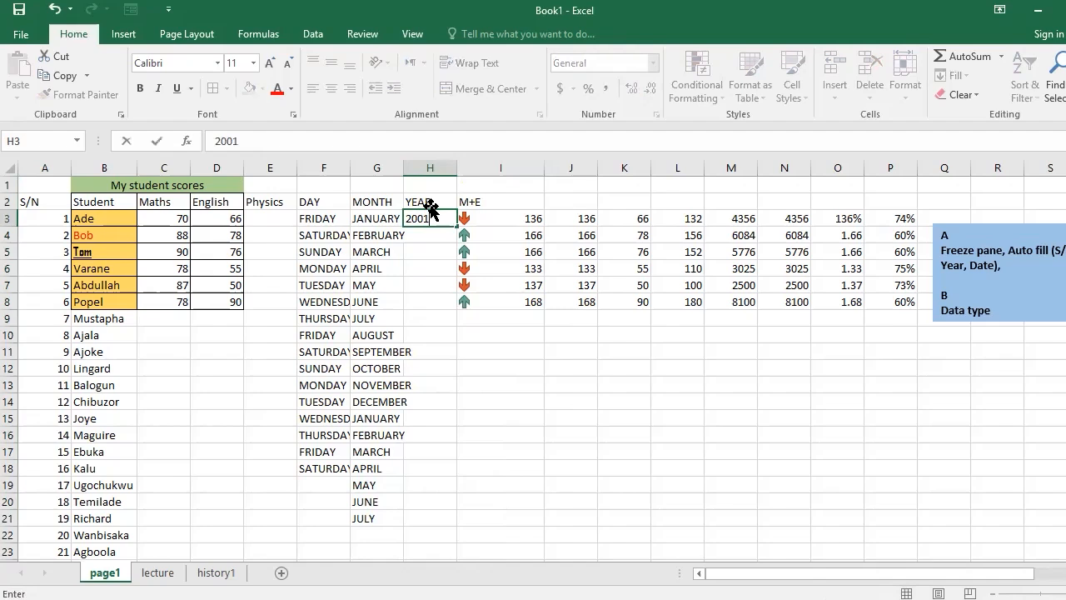
key(Return)
text(2002)
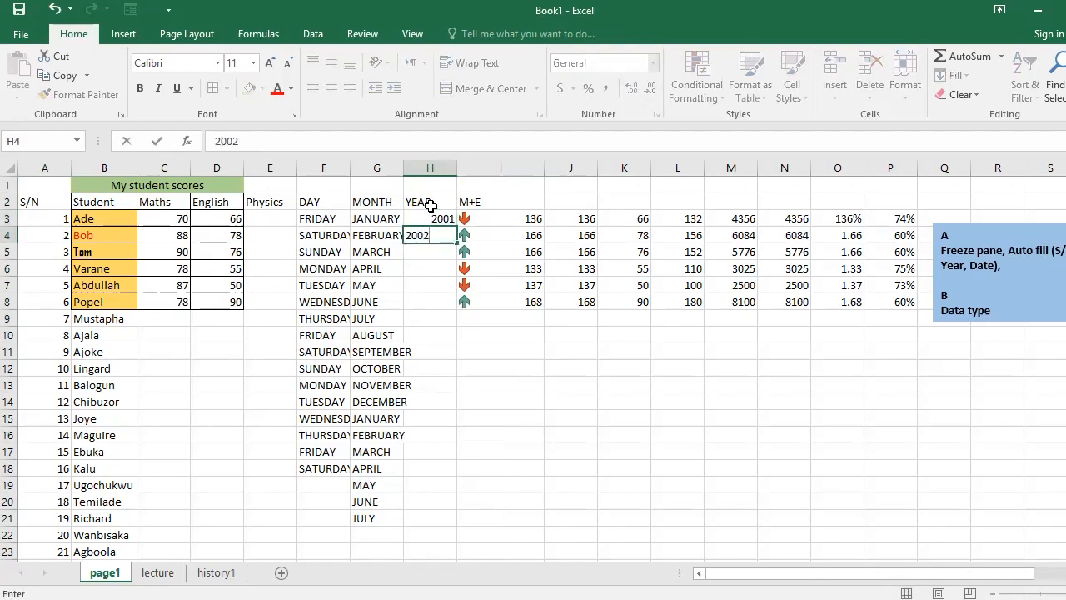
key(Return)
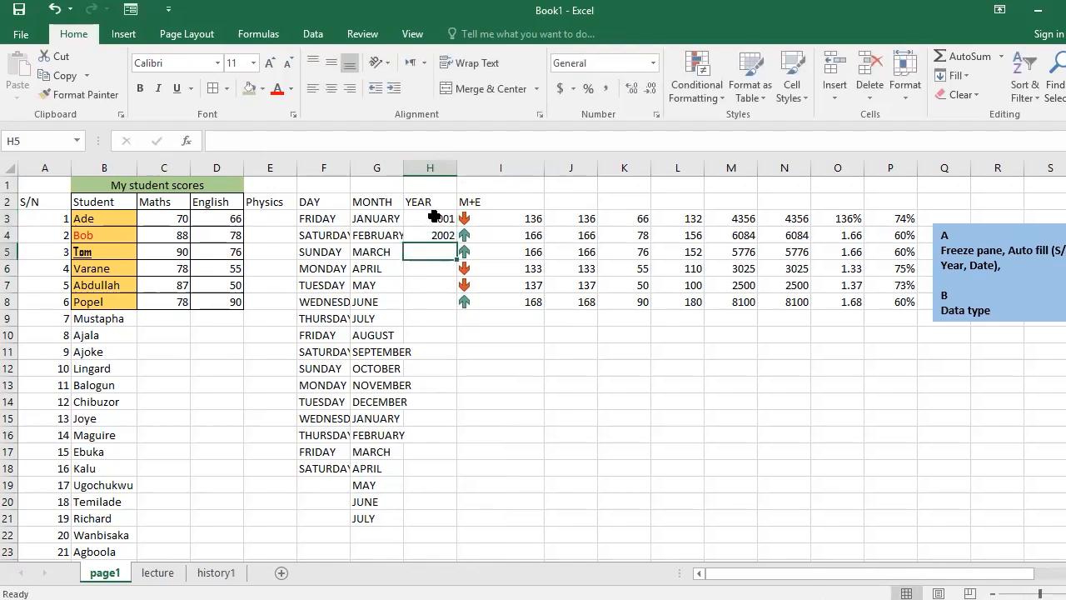
drag(431, 219, 439, 232)
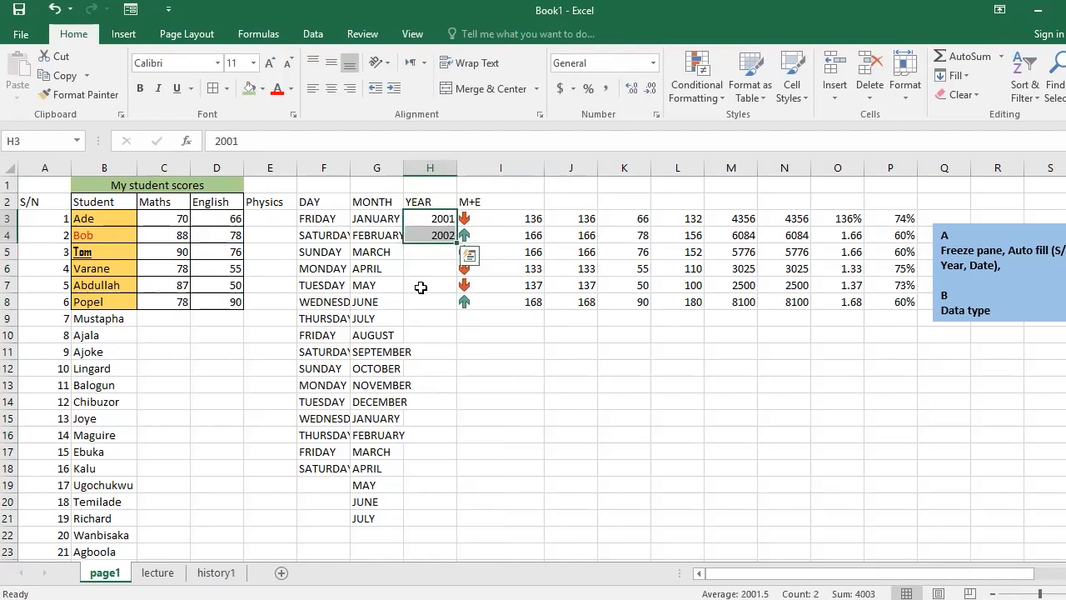
click(420, 286)
click(425, 215)
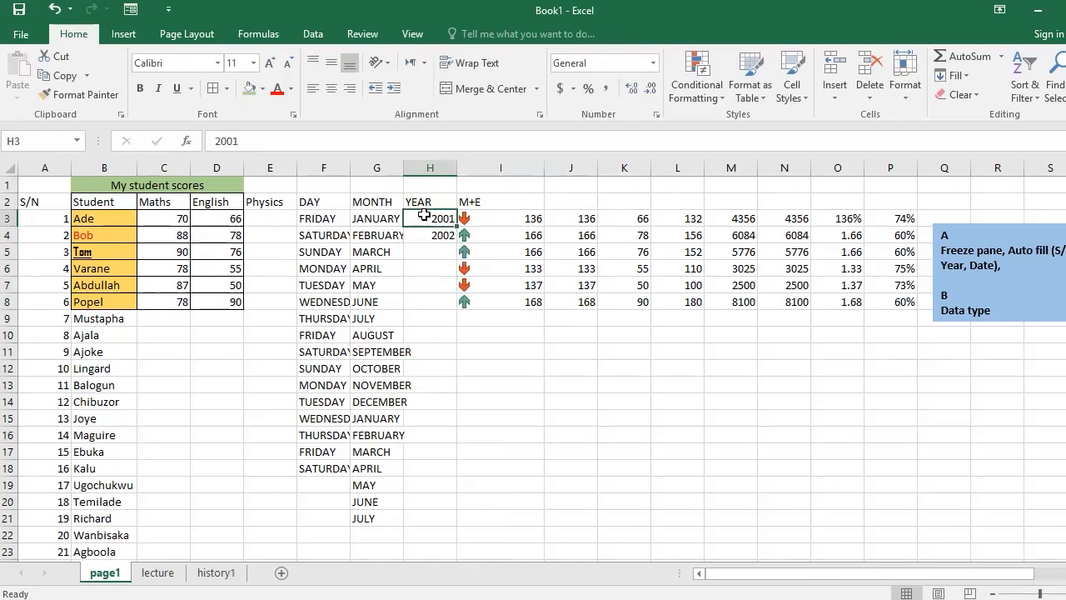
drag(430, 218, 432, 241)
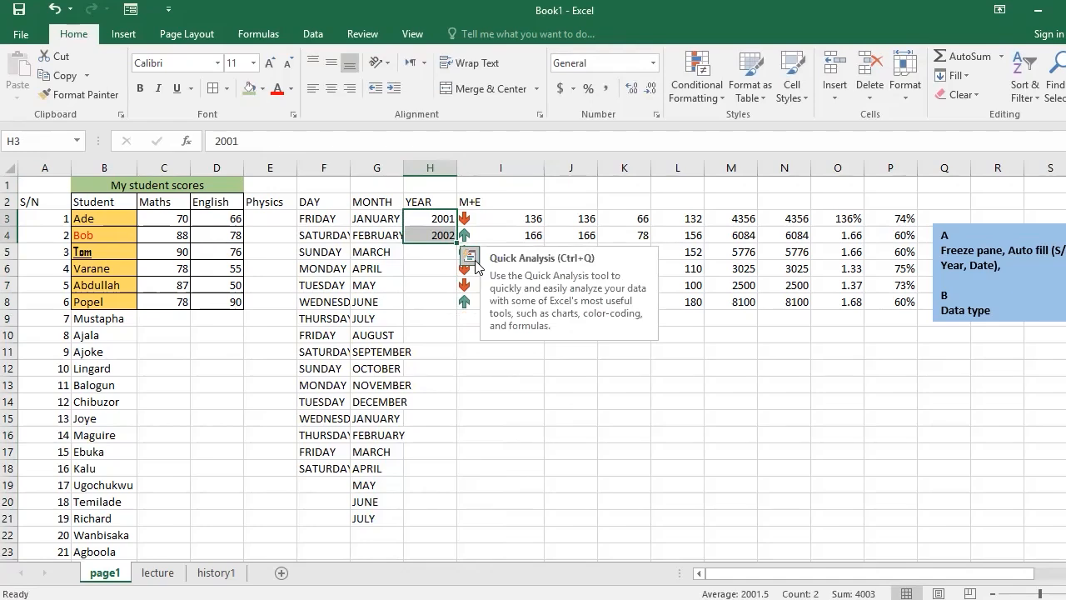
click(429, 266)
Autofill the year from H3 into H4 with the Fill Series option, and extend the series down column H to row 20.
click(432, 219)
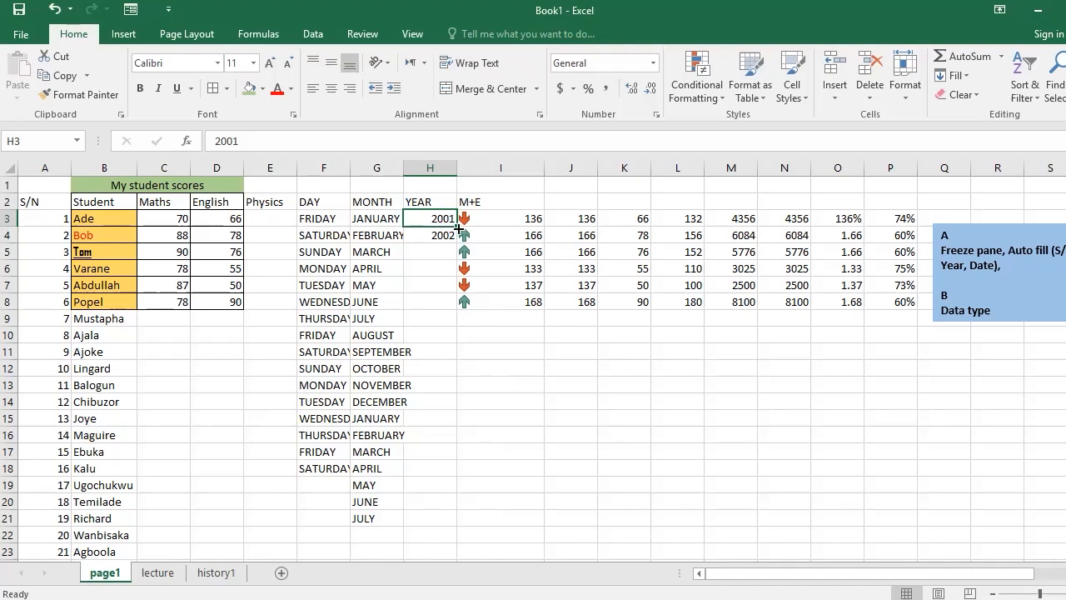
drag(456, 225, 459, 243)
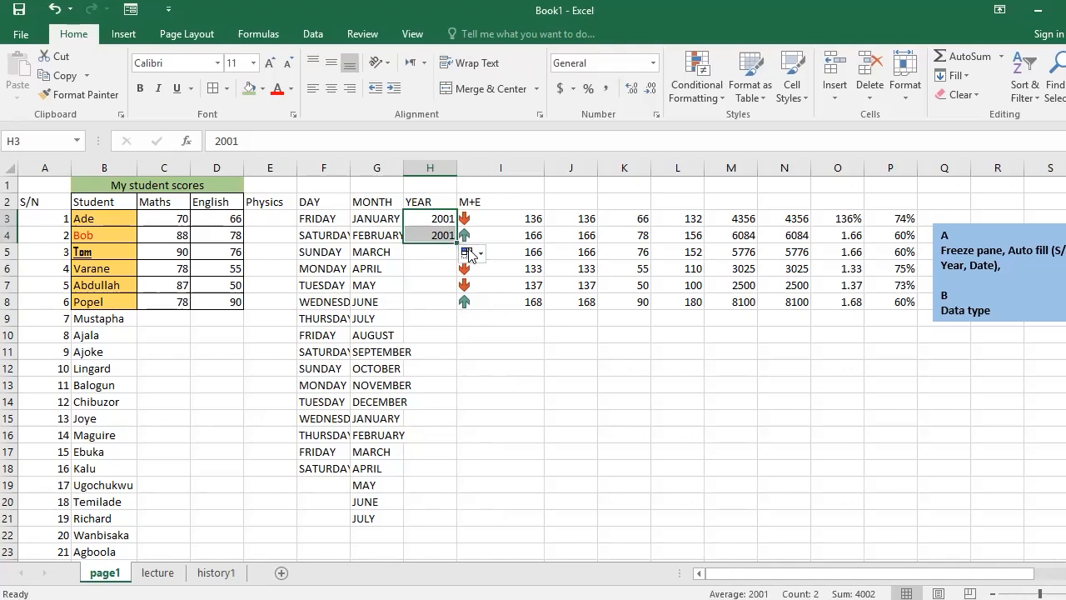
click(470, 253)
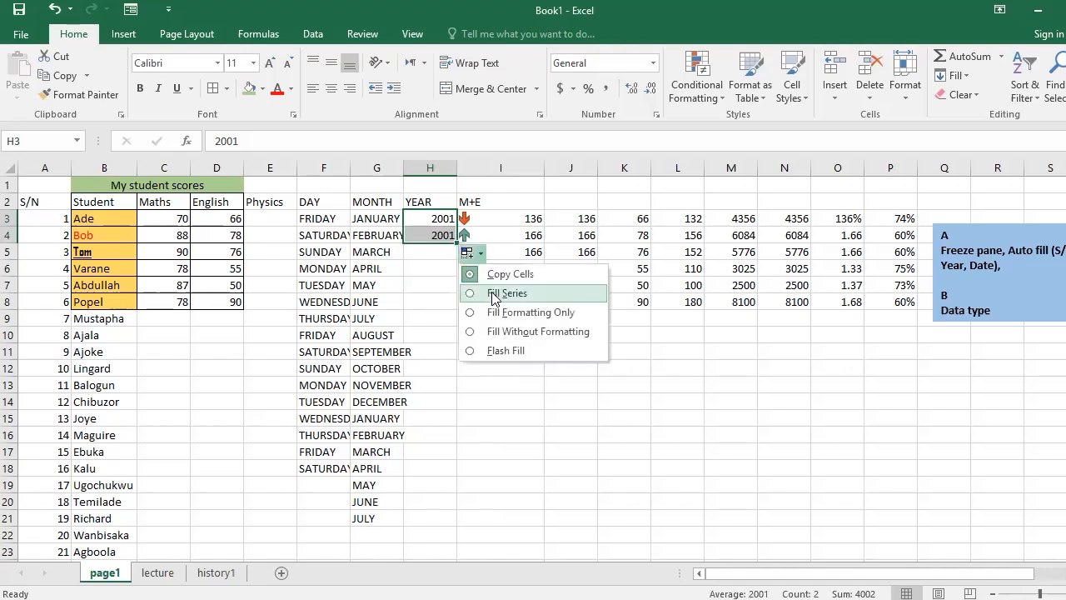
click(495, 296)
drag(455, 242, 455, 501)
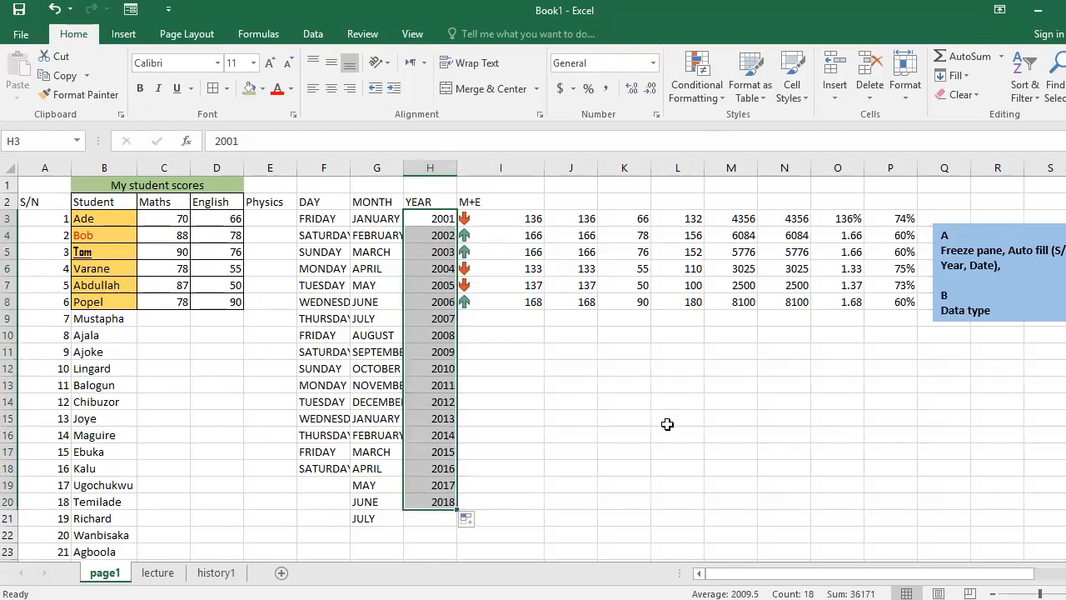
Insert a blank column before the M+E column and enter the heading DATE in cell I2.
click(468, 164)
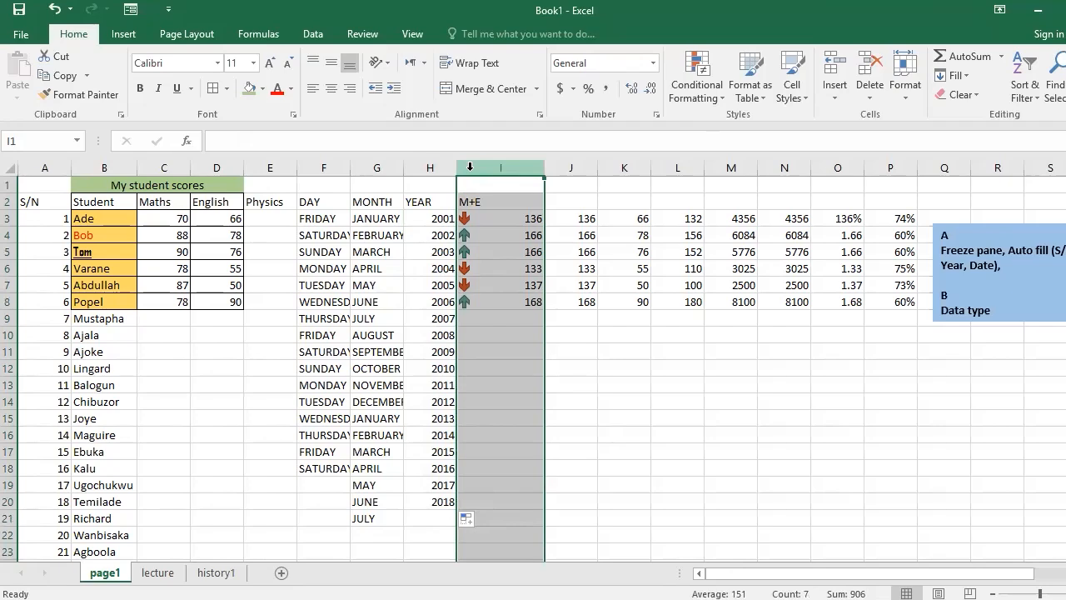
right_click(470, 167)
click(515, 288)
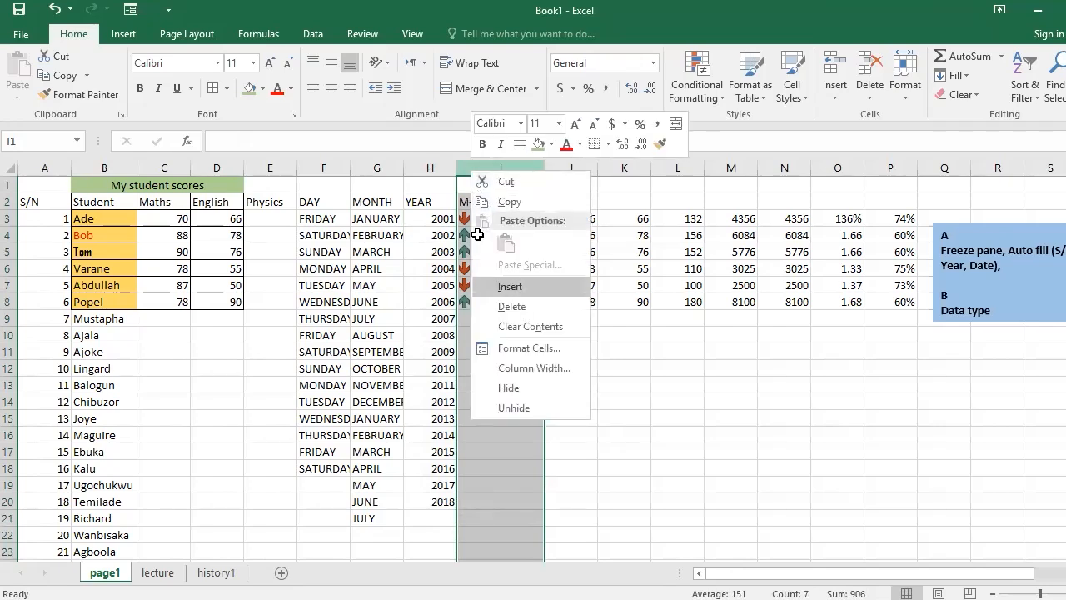
click(475, 205)
text(DATE)
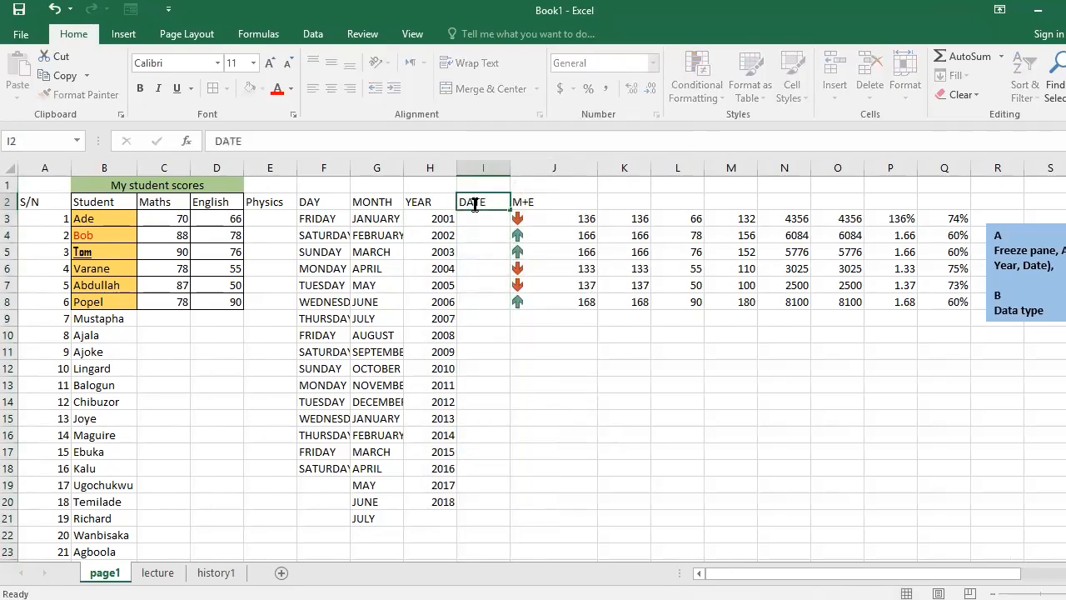
key(Return)
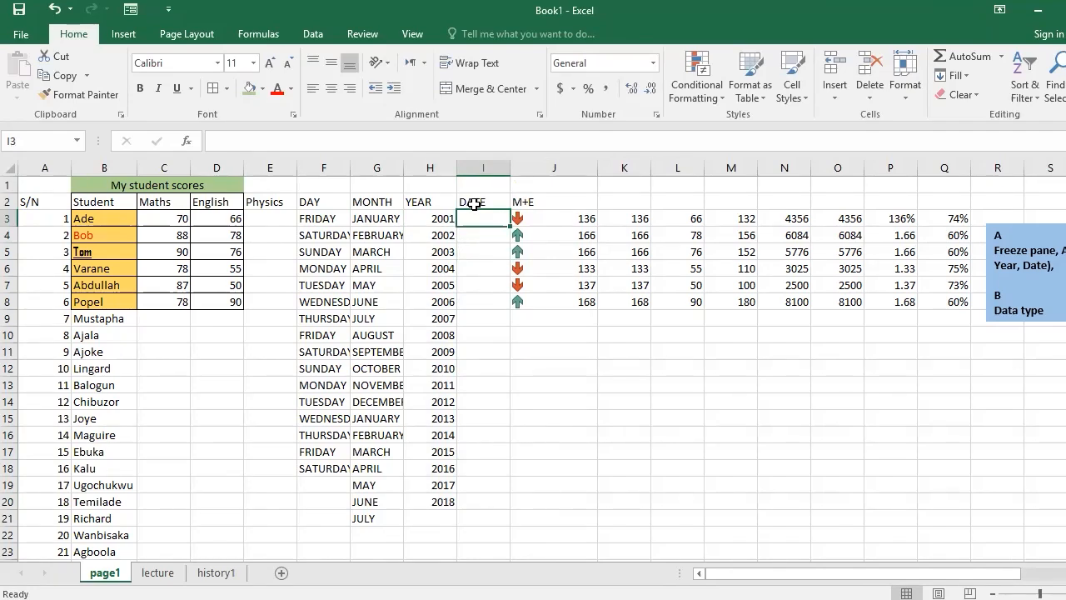
Enter the date 1/1/2021 in cell I3 under the DATE heading, correcting the missing slash.
text(1/12)
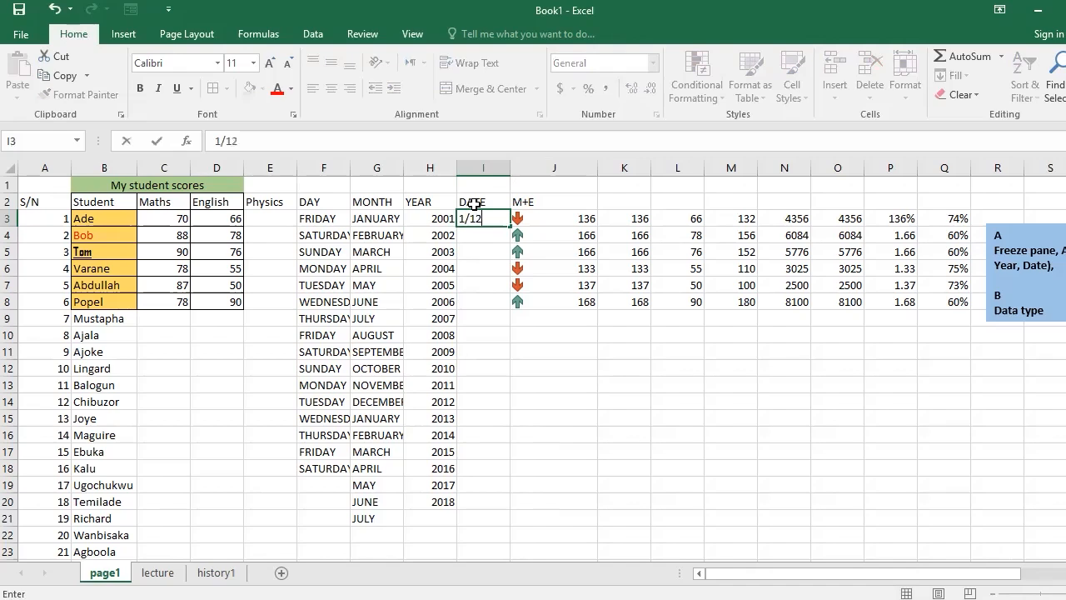
text(021)
key(Return)
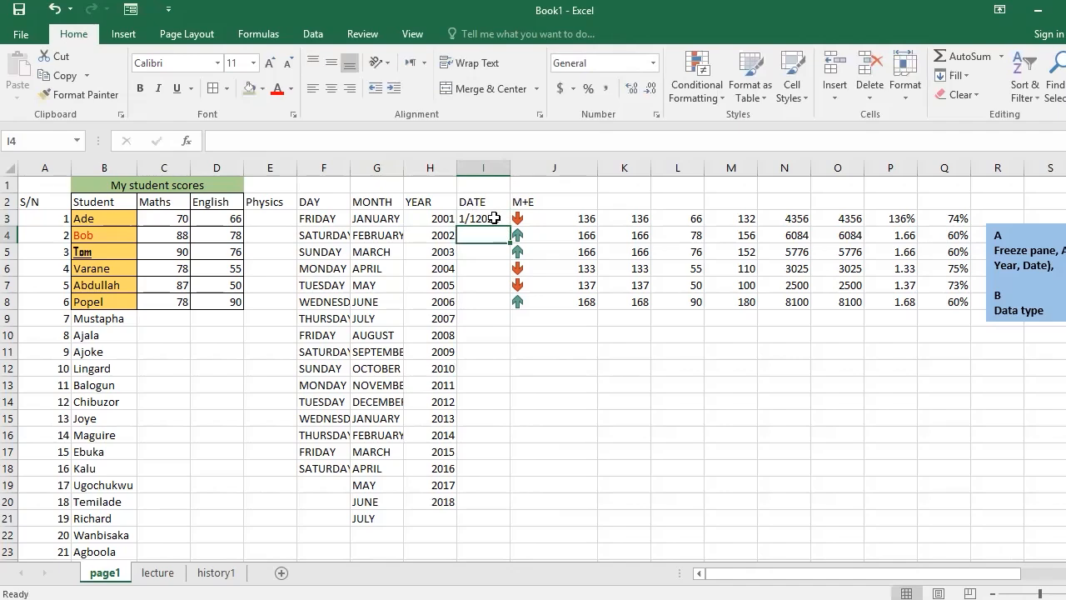
click(495, 218)
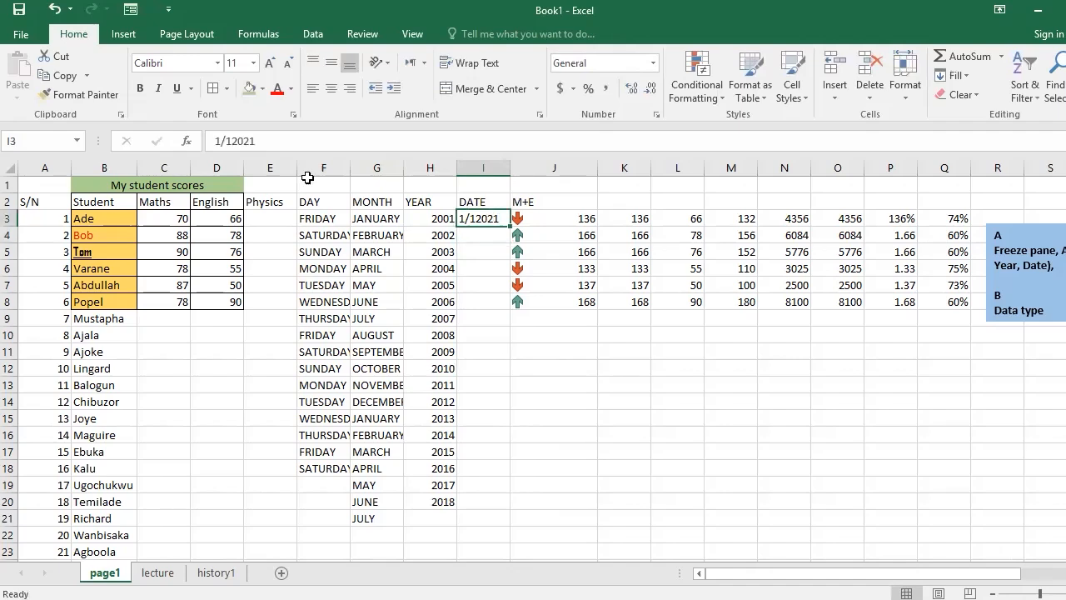
click(235, 142)
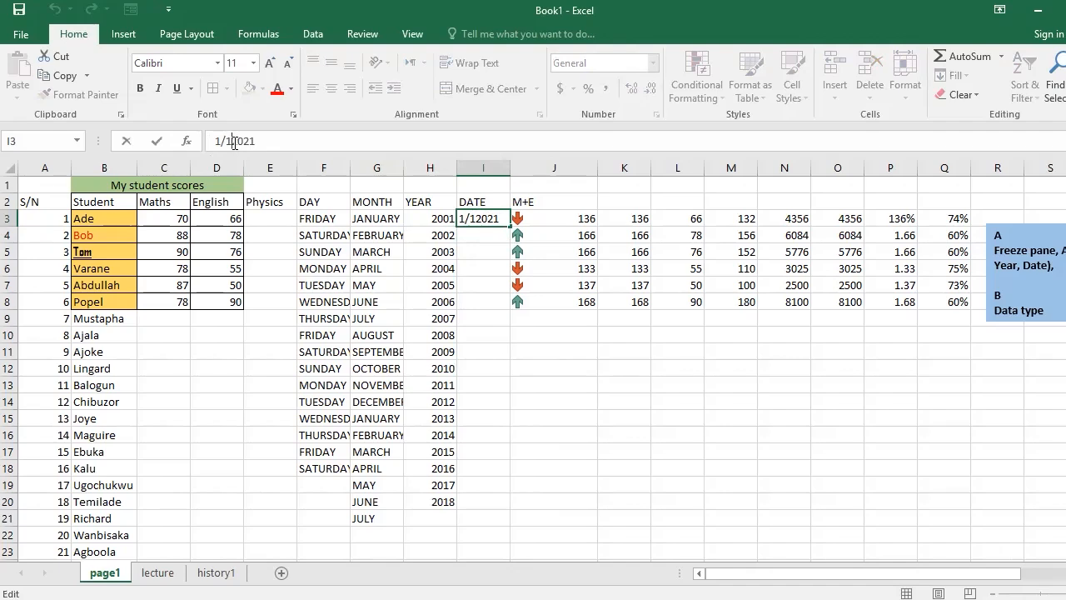
text(/)
key(Return)
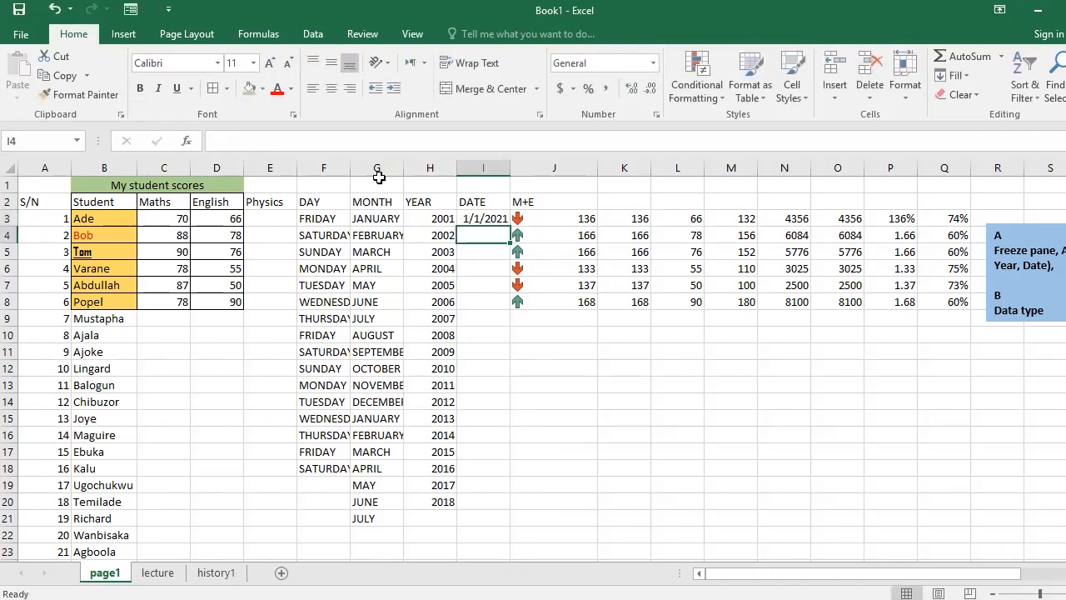
Enter the date 2/1/2021 in cell I4 below the first date.
click(504, 216)
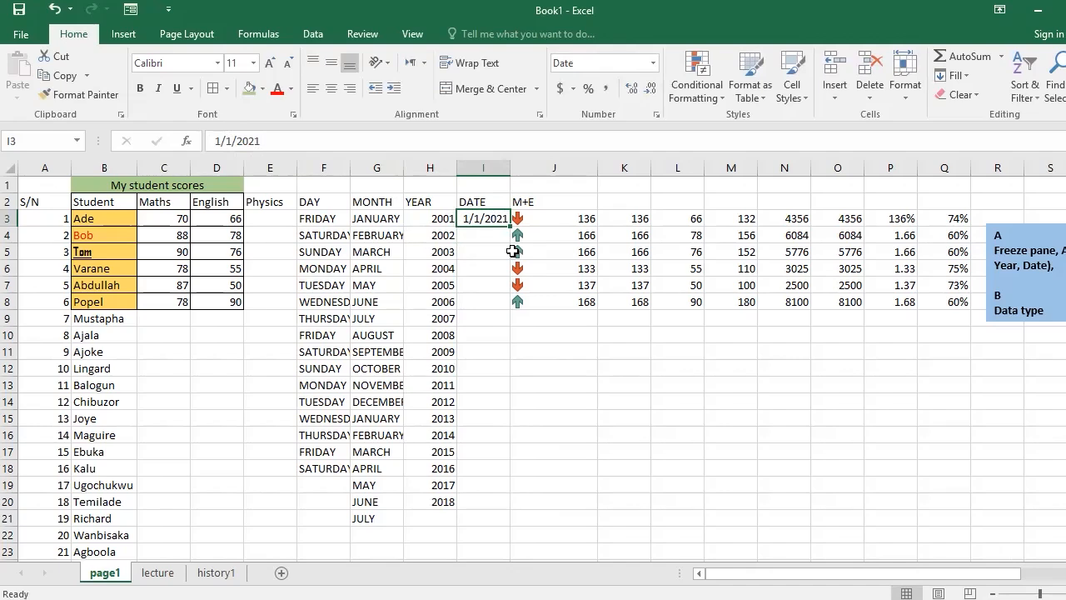
click(479, 230)
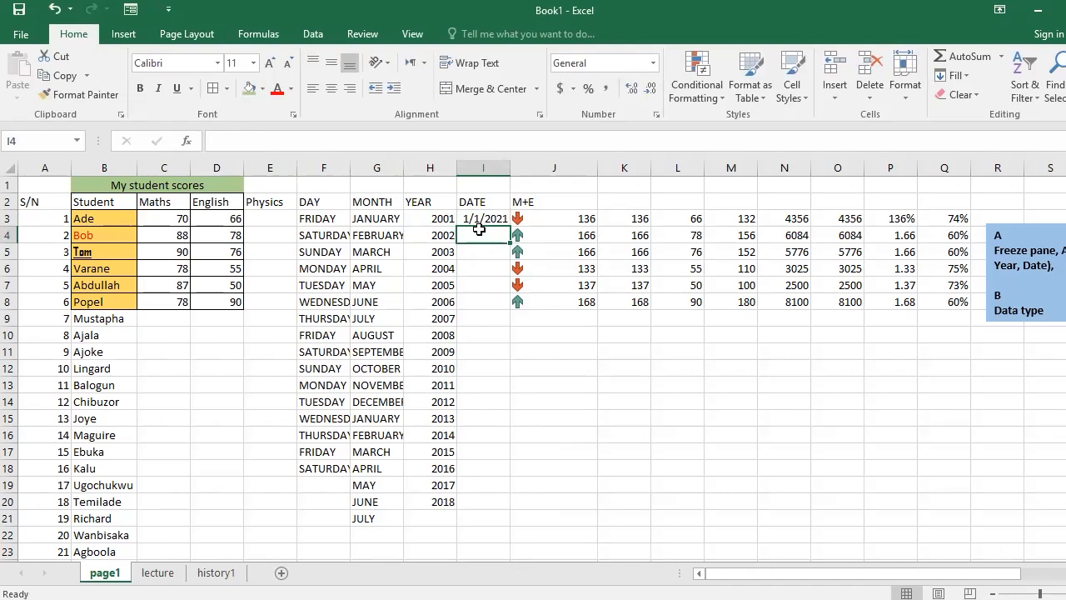
text(2/)
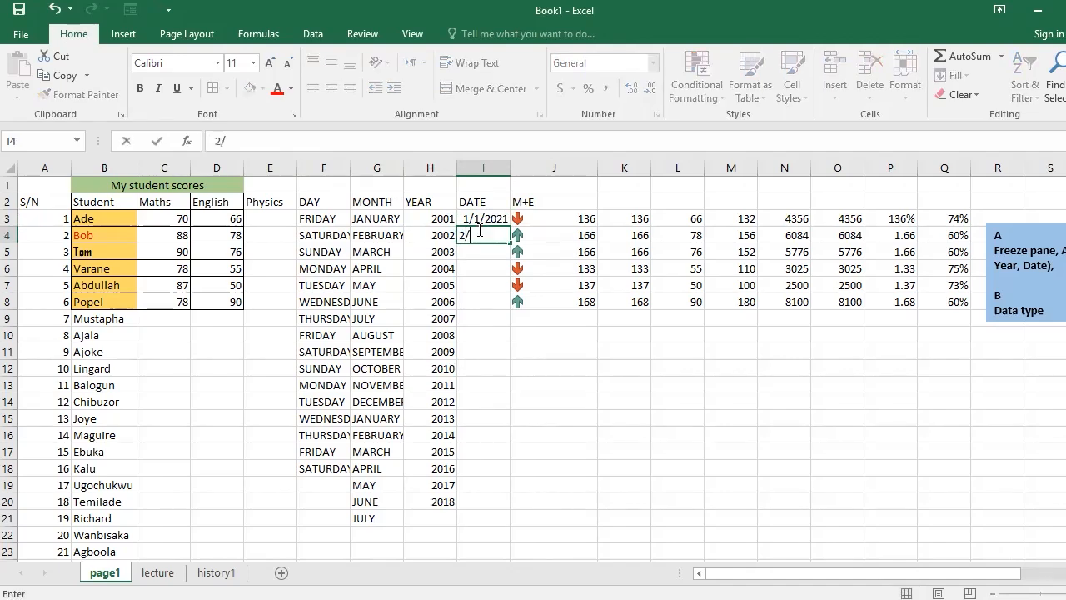
text(1/2021)
key(Return)
Autofill the date from I3 into I4 with the Fill Series option, and extend the series down column I to row 20.
click(501, 218)
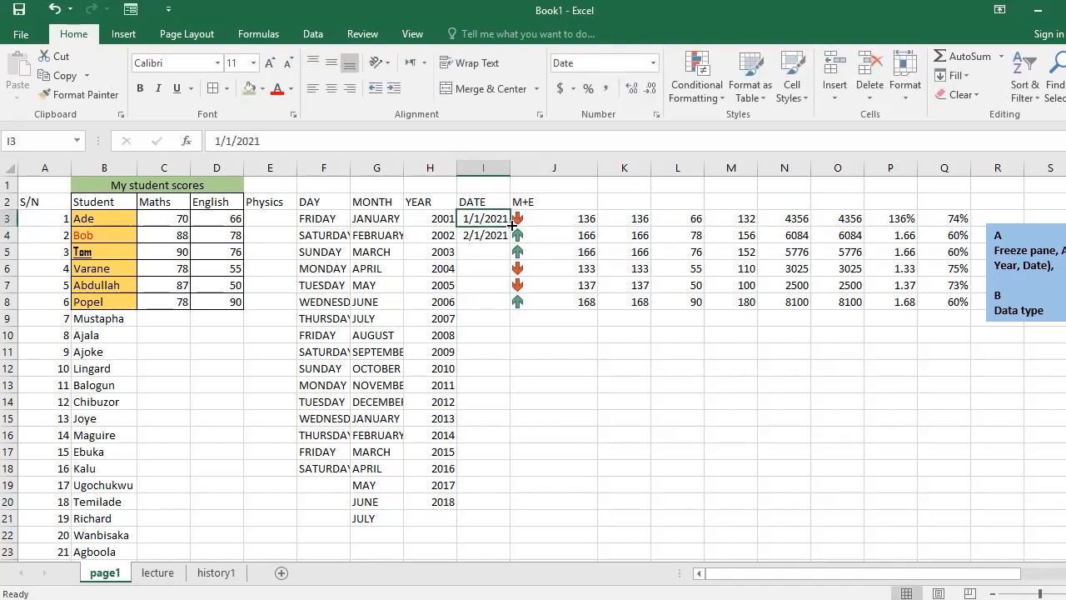
drag(511, 224, 516, 239)
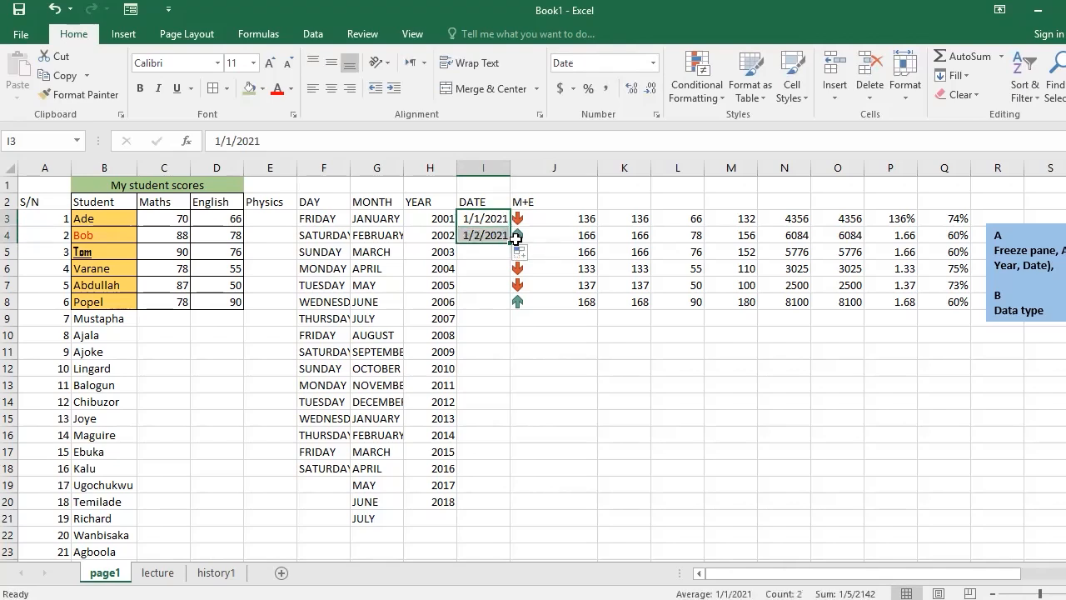
click(523, 254)
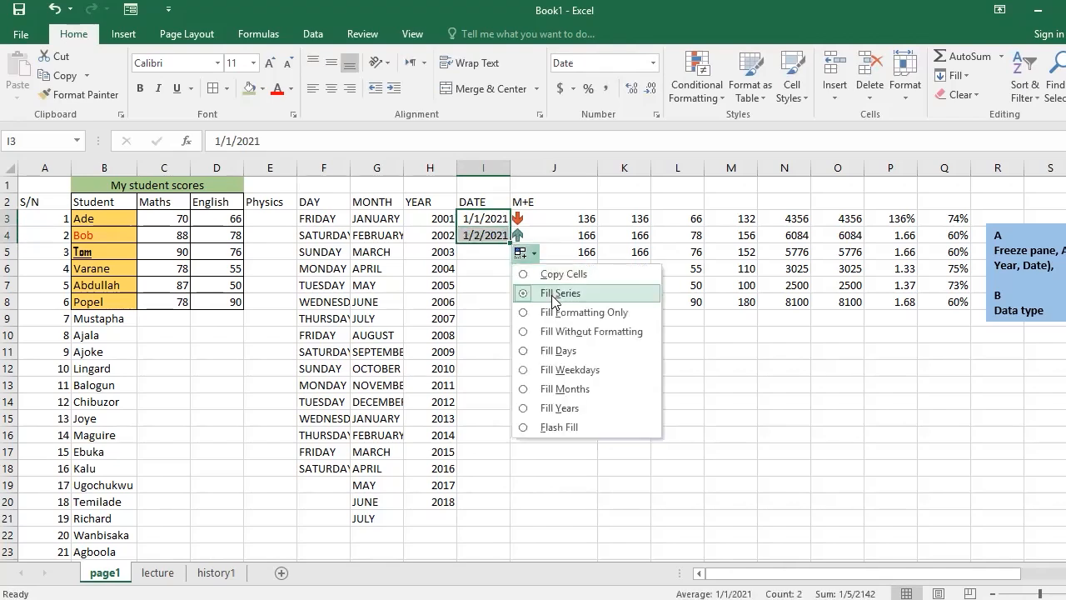
click(554, 298)
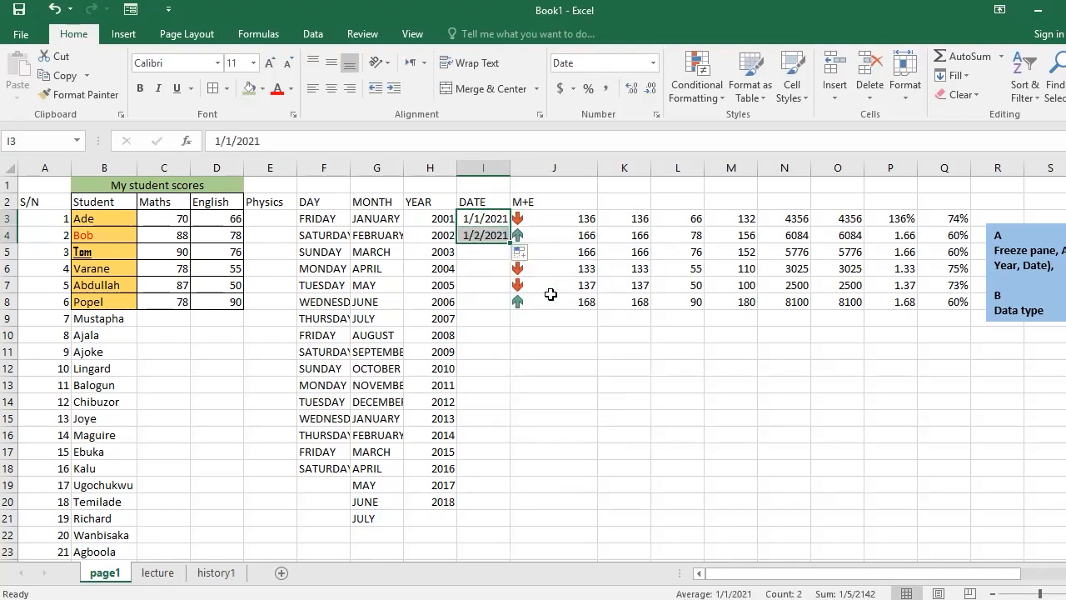
click(520, 252)
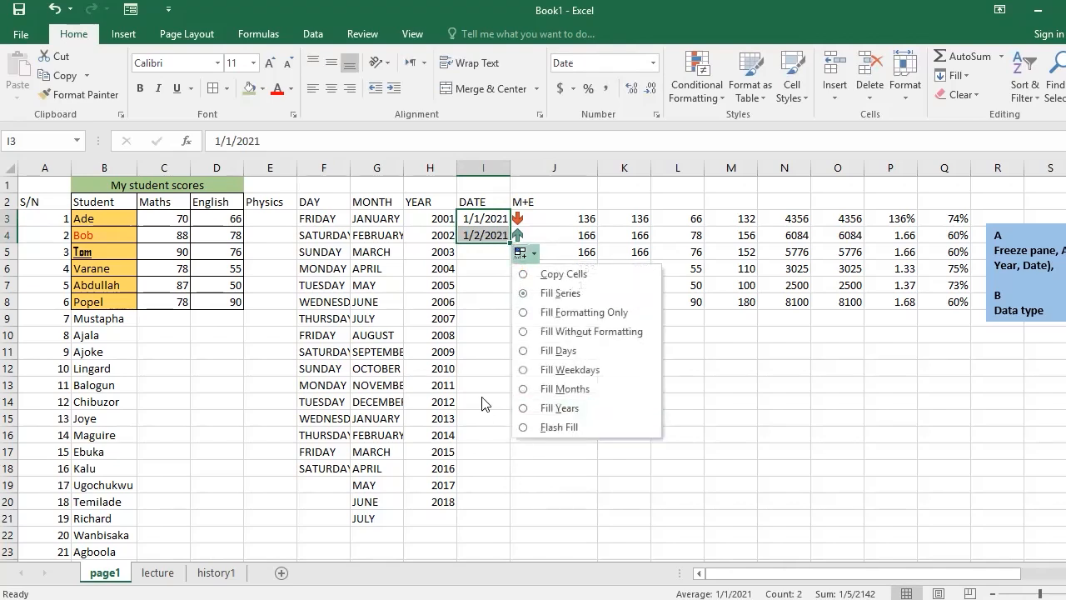
click(474, 358)
click(474, 357)
click(487, 236)
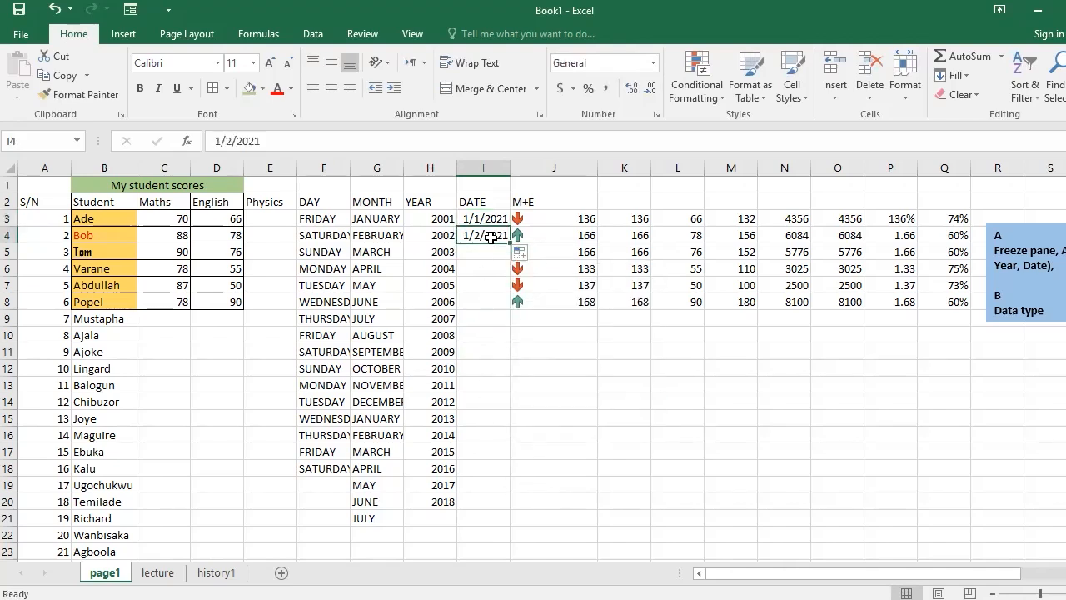
drag(509, 241, 524, 502)
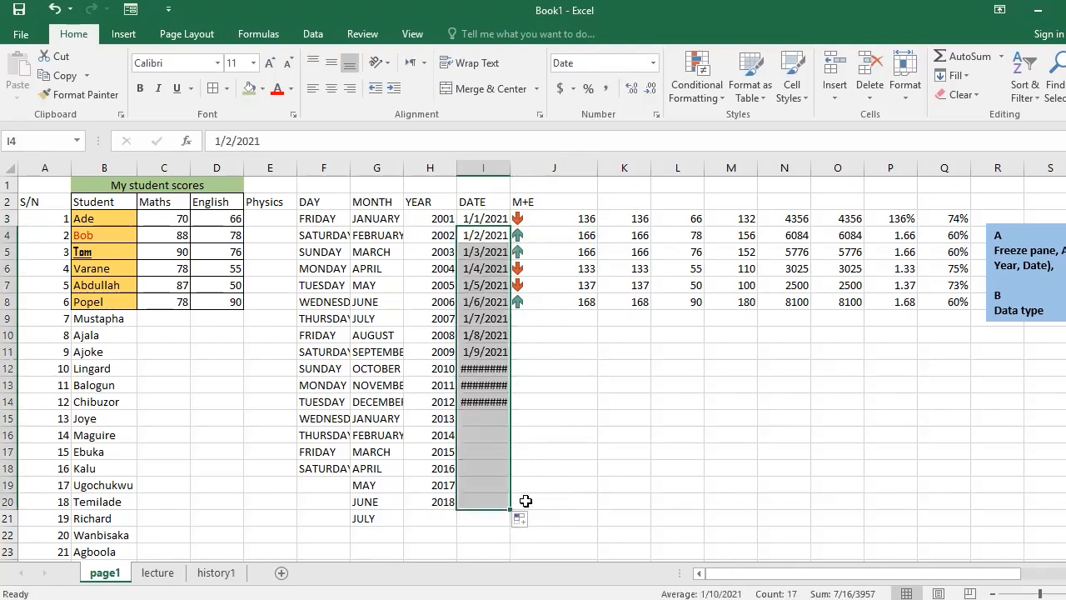
AutoFit the width of the DATE column to its dates, and check the dates in cells I3, I16 and I17.
click(473, 369)
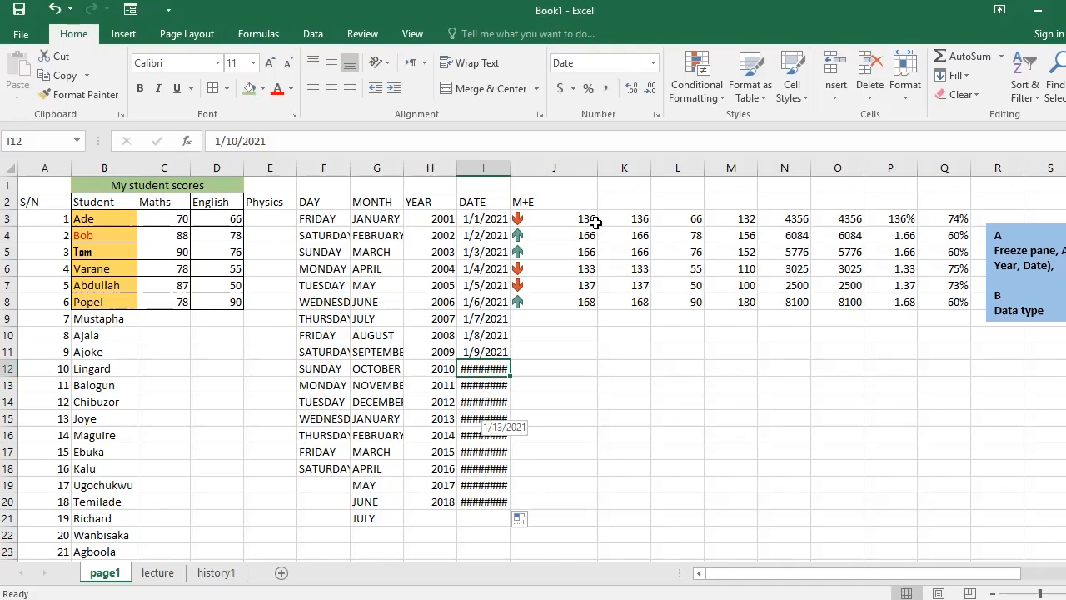
double_click(511, 163)
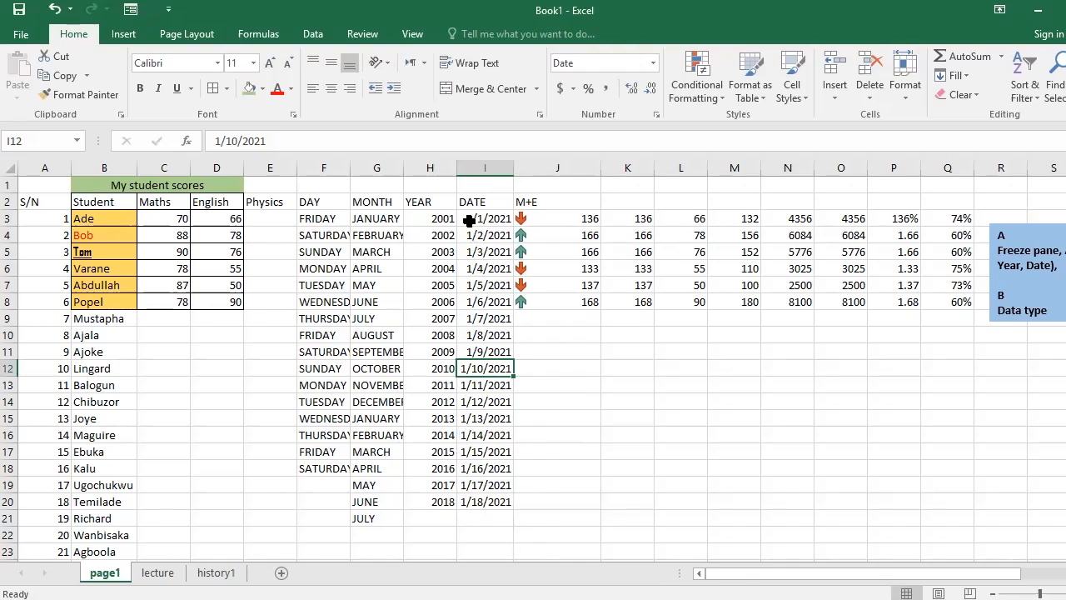
click(471, 220)
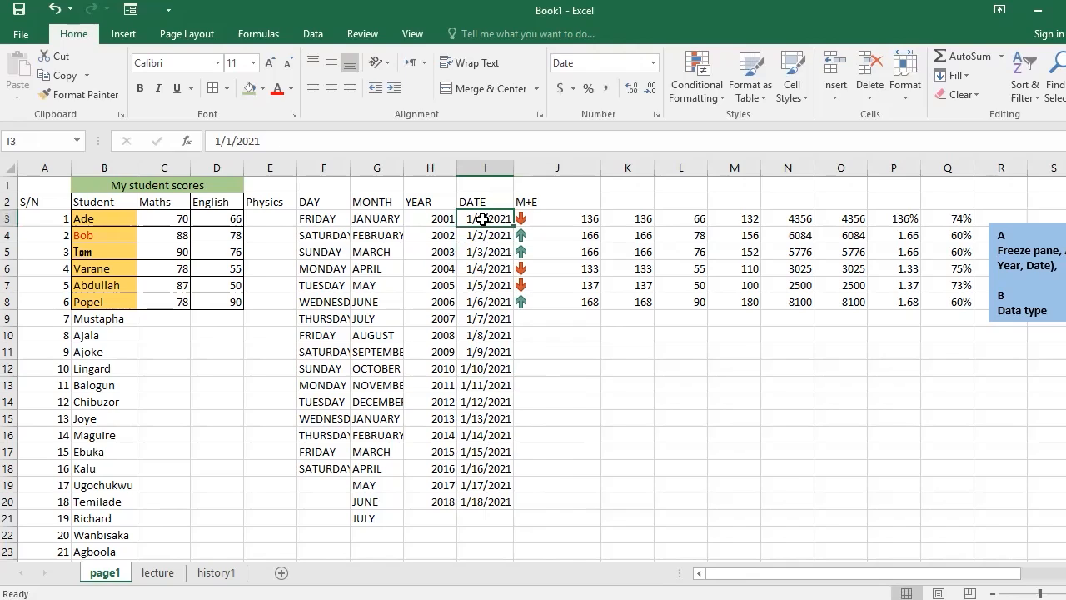
click(481, 436)
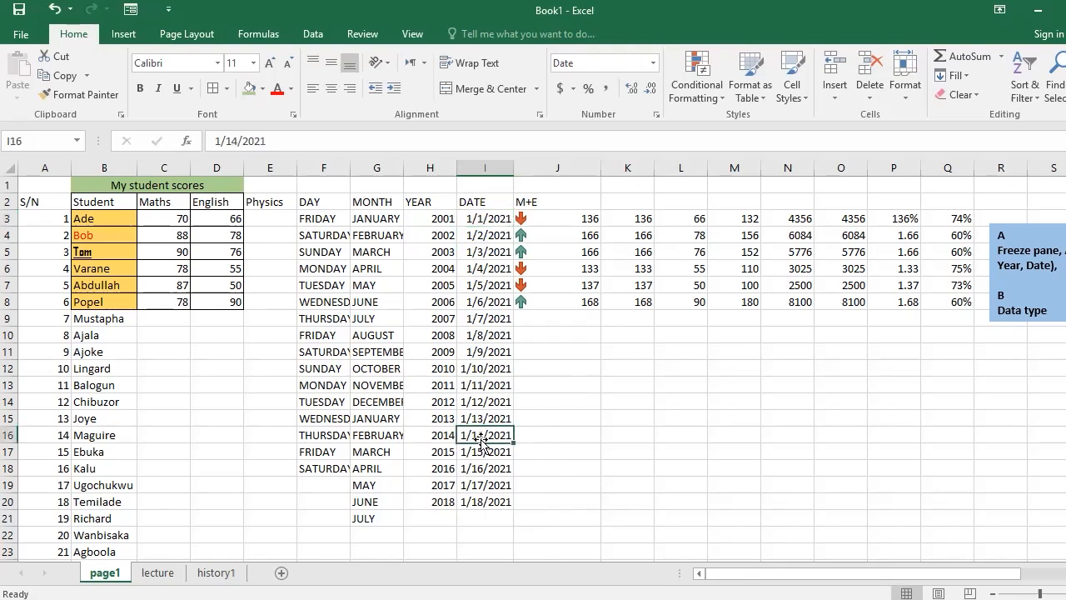
click(485, 452)
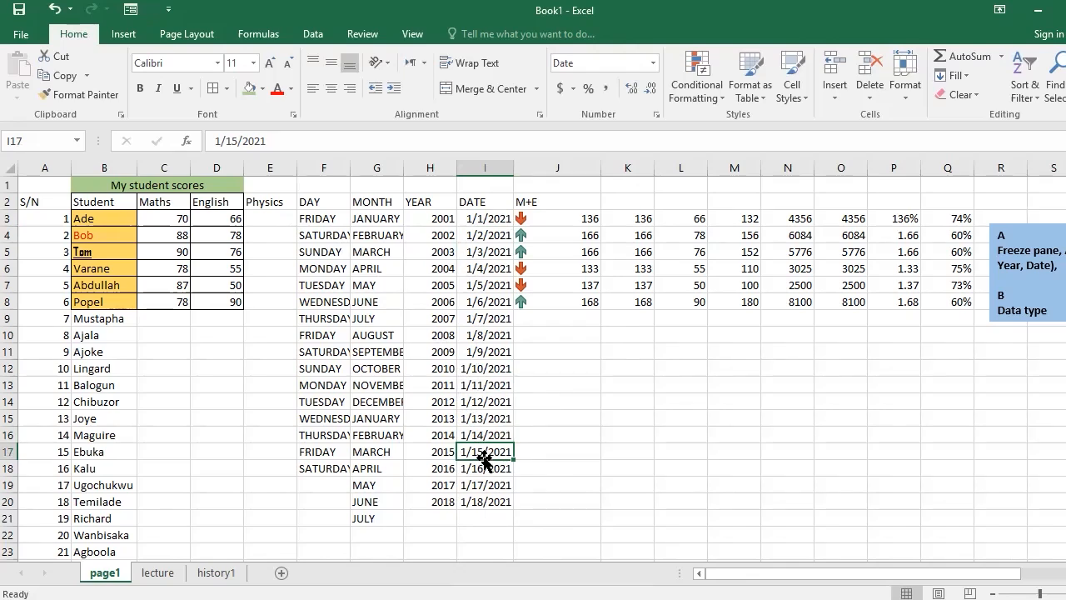
Move the blue topic text box to the empty area below the calculated scores, spanning columns M to Q from row 9.
click(1054, 283)
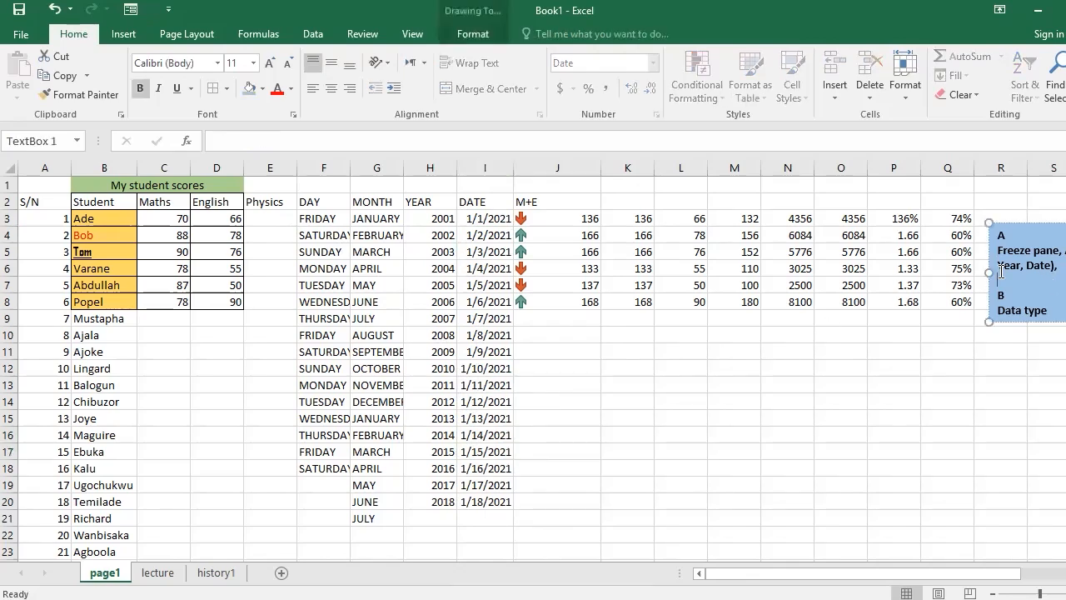
drag(991, 263, 733, 364)
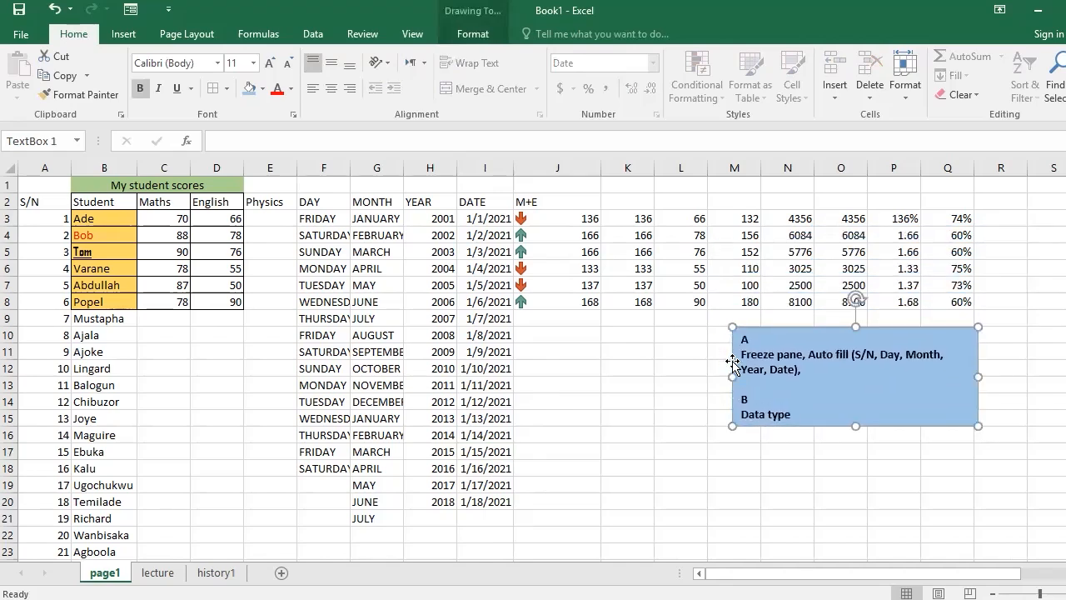